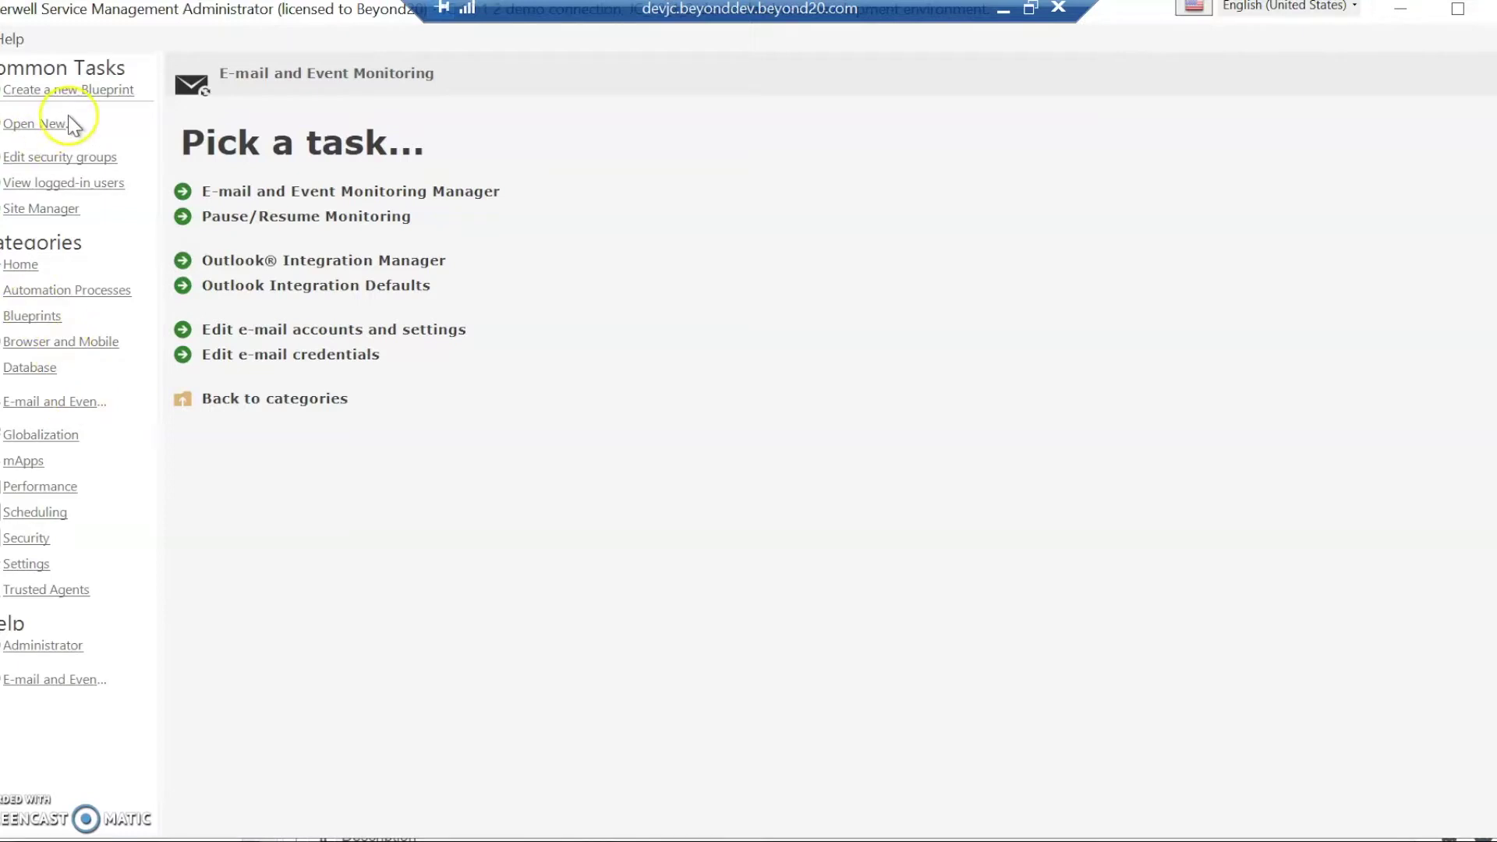
# Create a new Blueprint and add a field named New Field to the Incident business object.
pyautogui.click(75, 92)
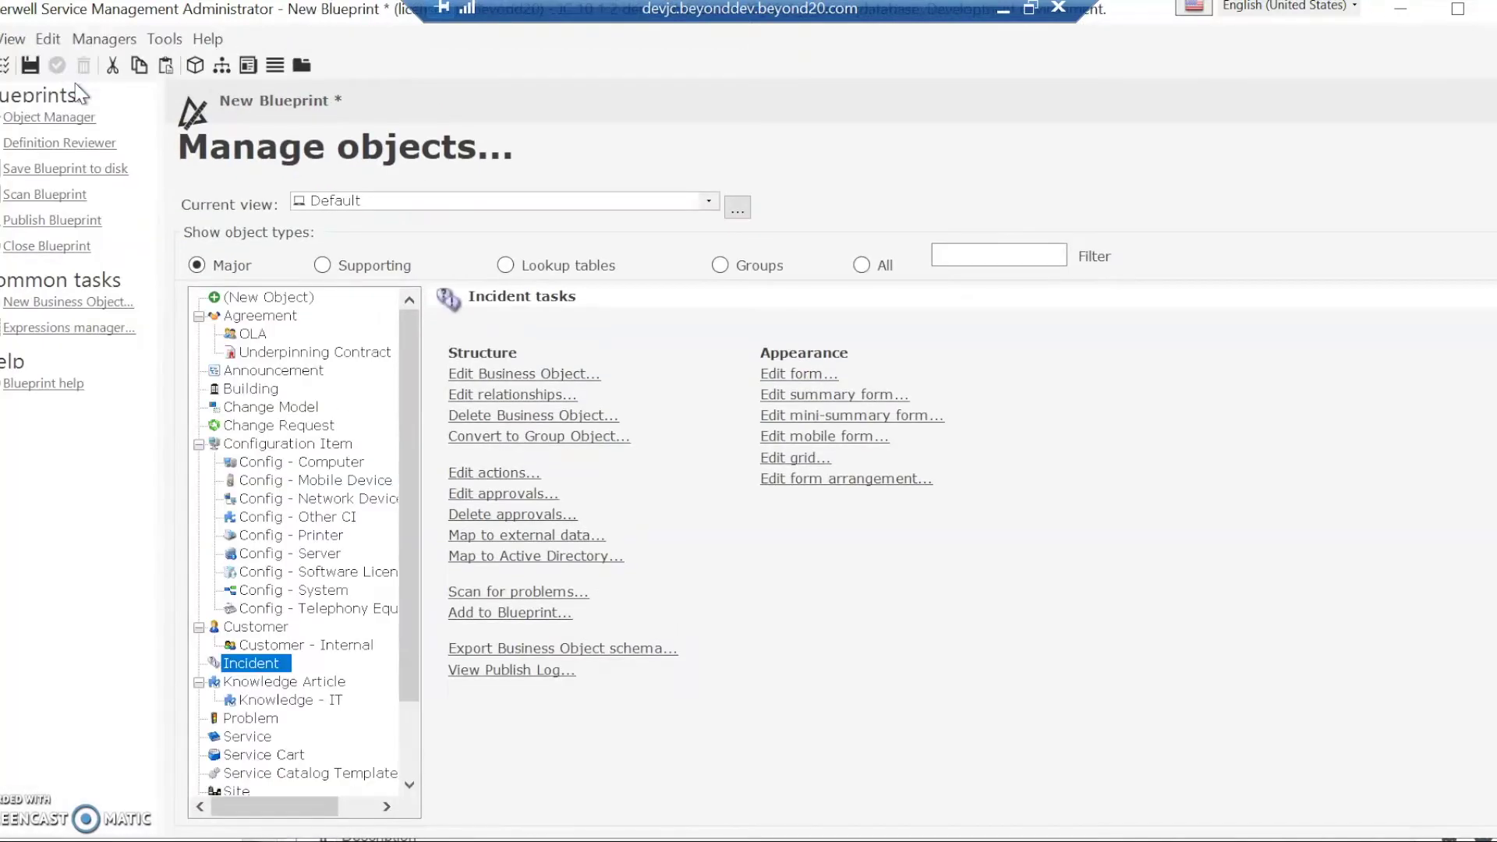
pyautogui.click(557, 374)
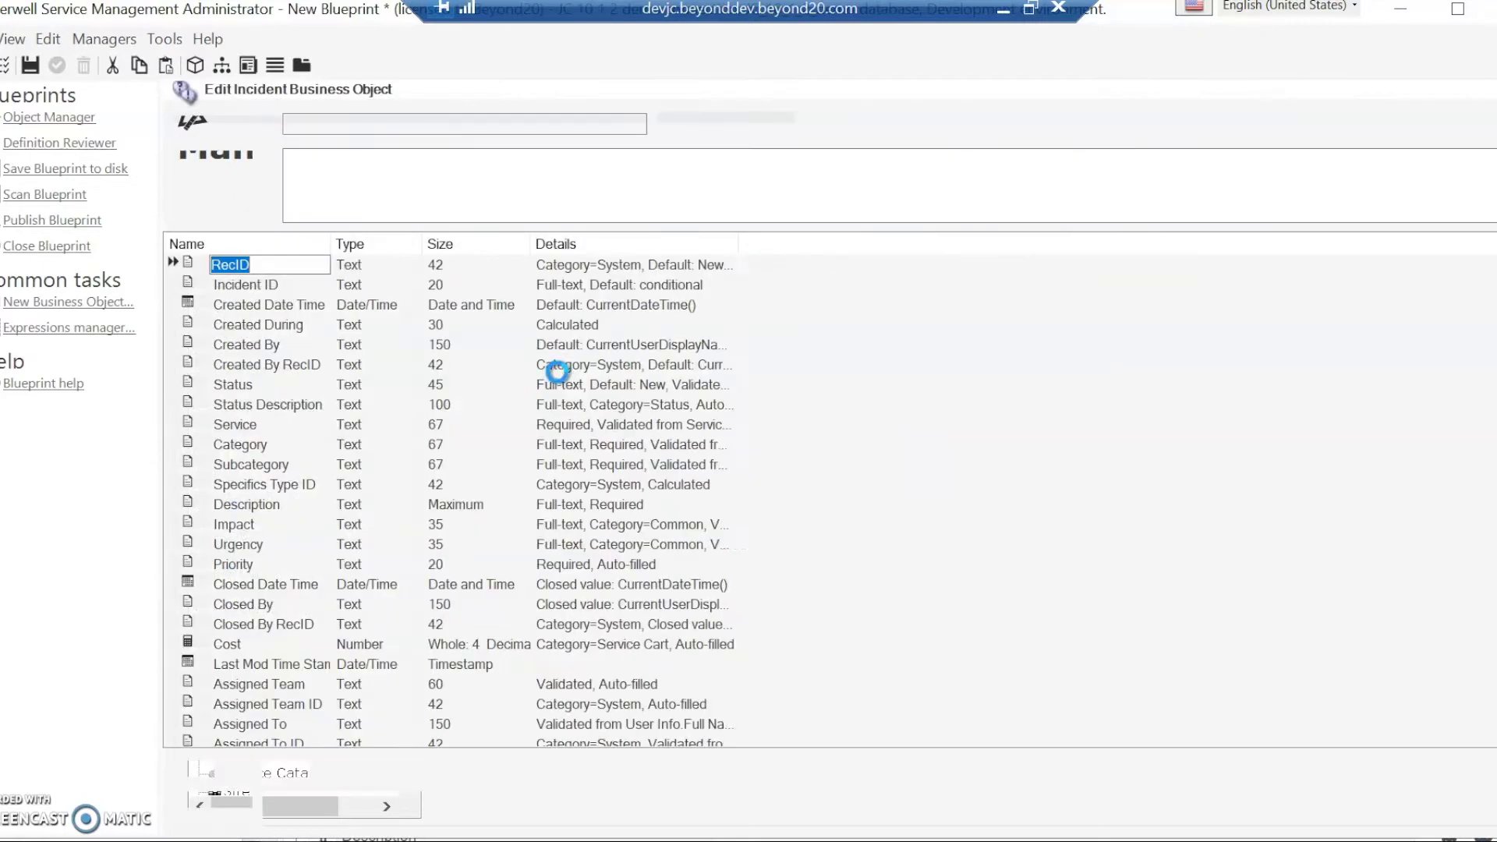
pyautogui.scroll(-5, 557, 375)
pyautogui.scroll(-20, 558, 374)
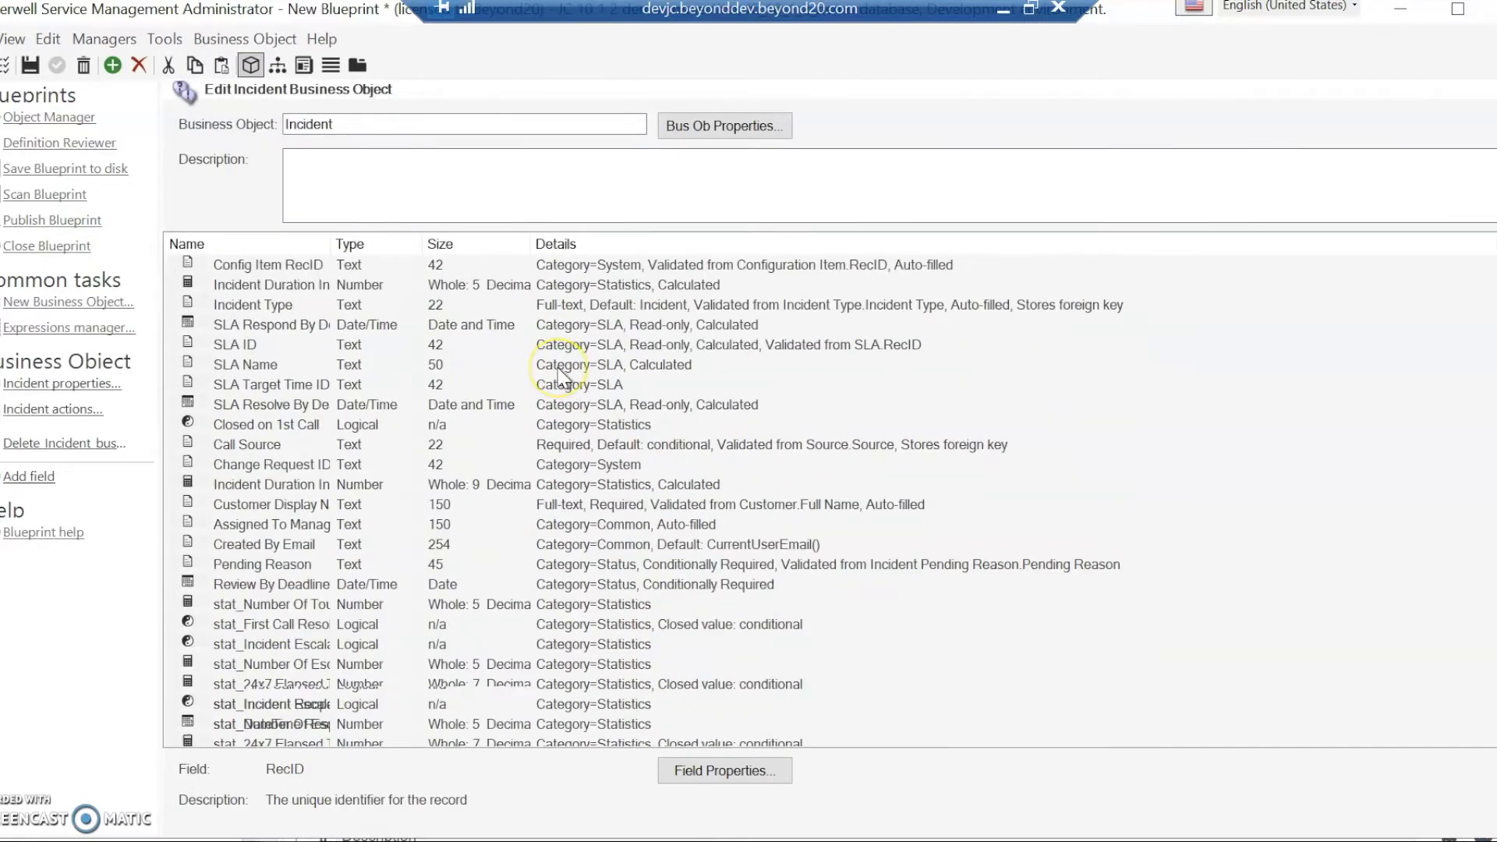
pyautogui.scroll(-10, 562, 379)
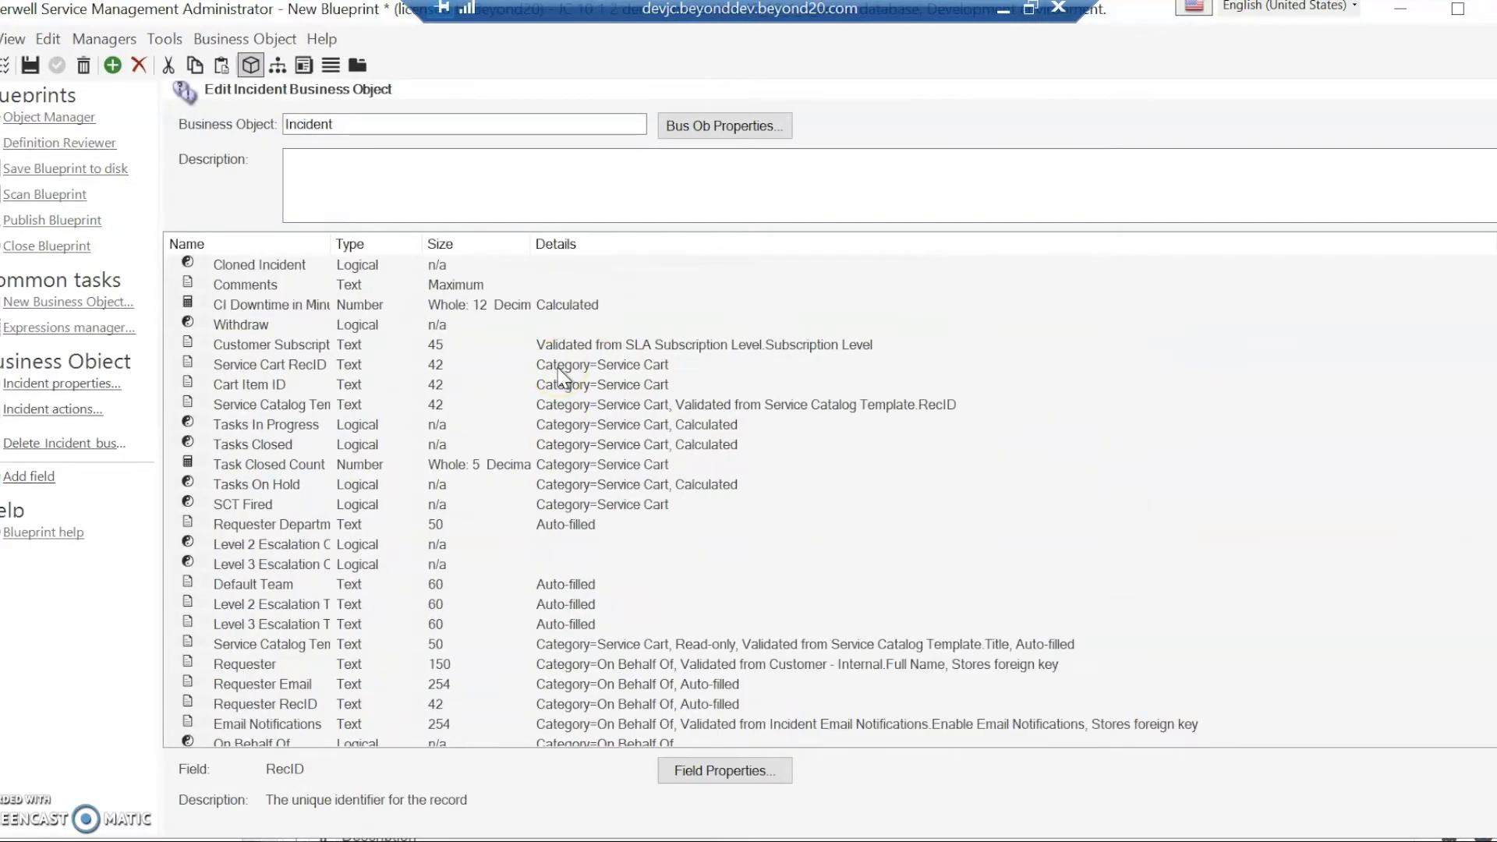
pyautogui.rightClick(560, 365)
pyautogui.click(233, 725)
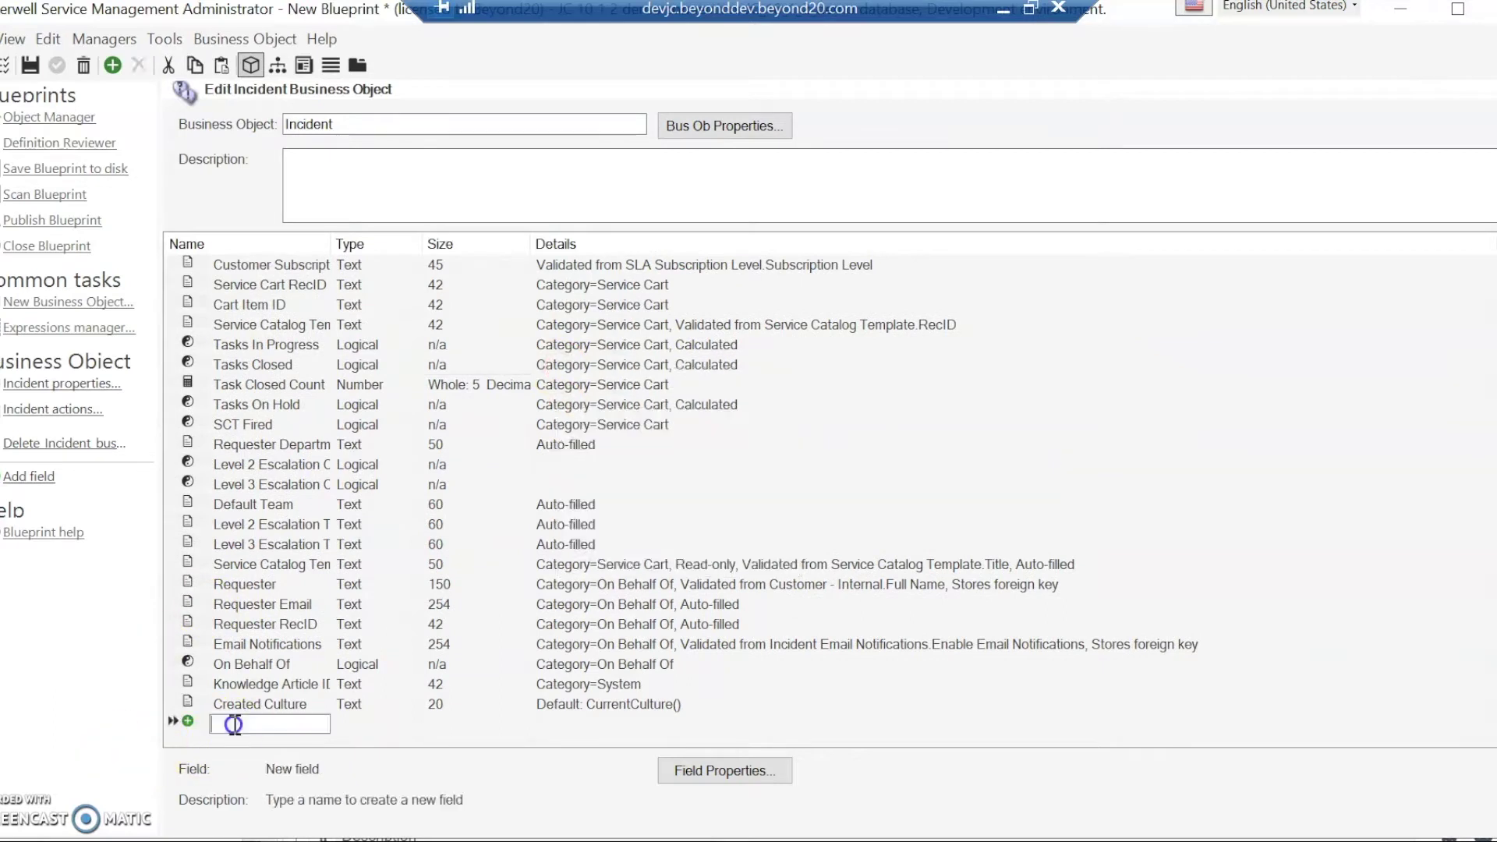
pyautogui.write('New Field')
pyautogui.press('Tab')
pyautogui.press('Tab')
pyautogui.press('Tab')
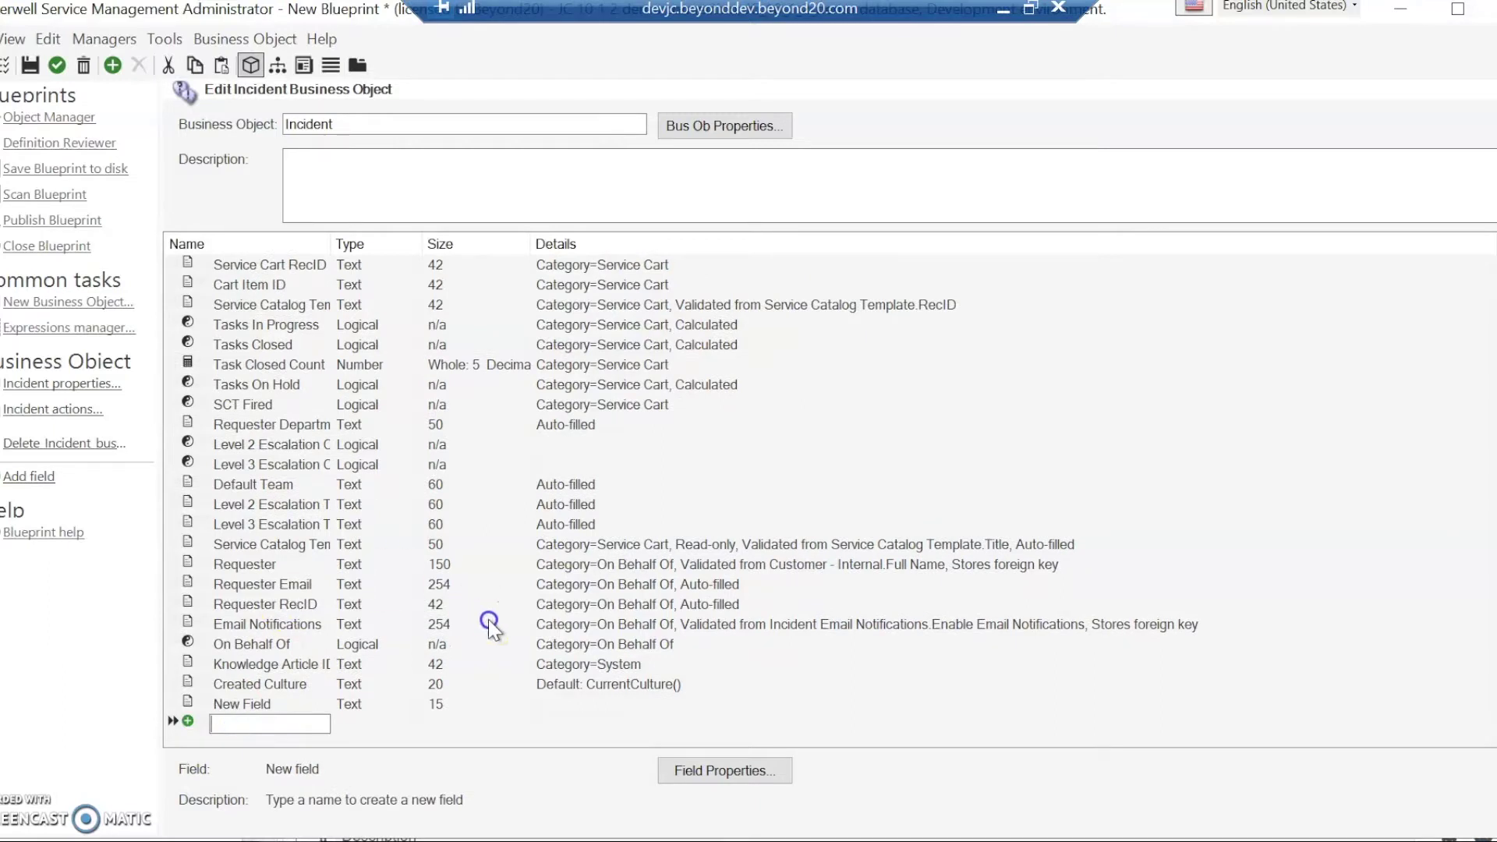
pyautogui.click(59, 65)
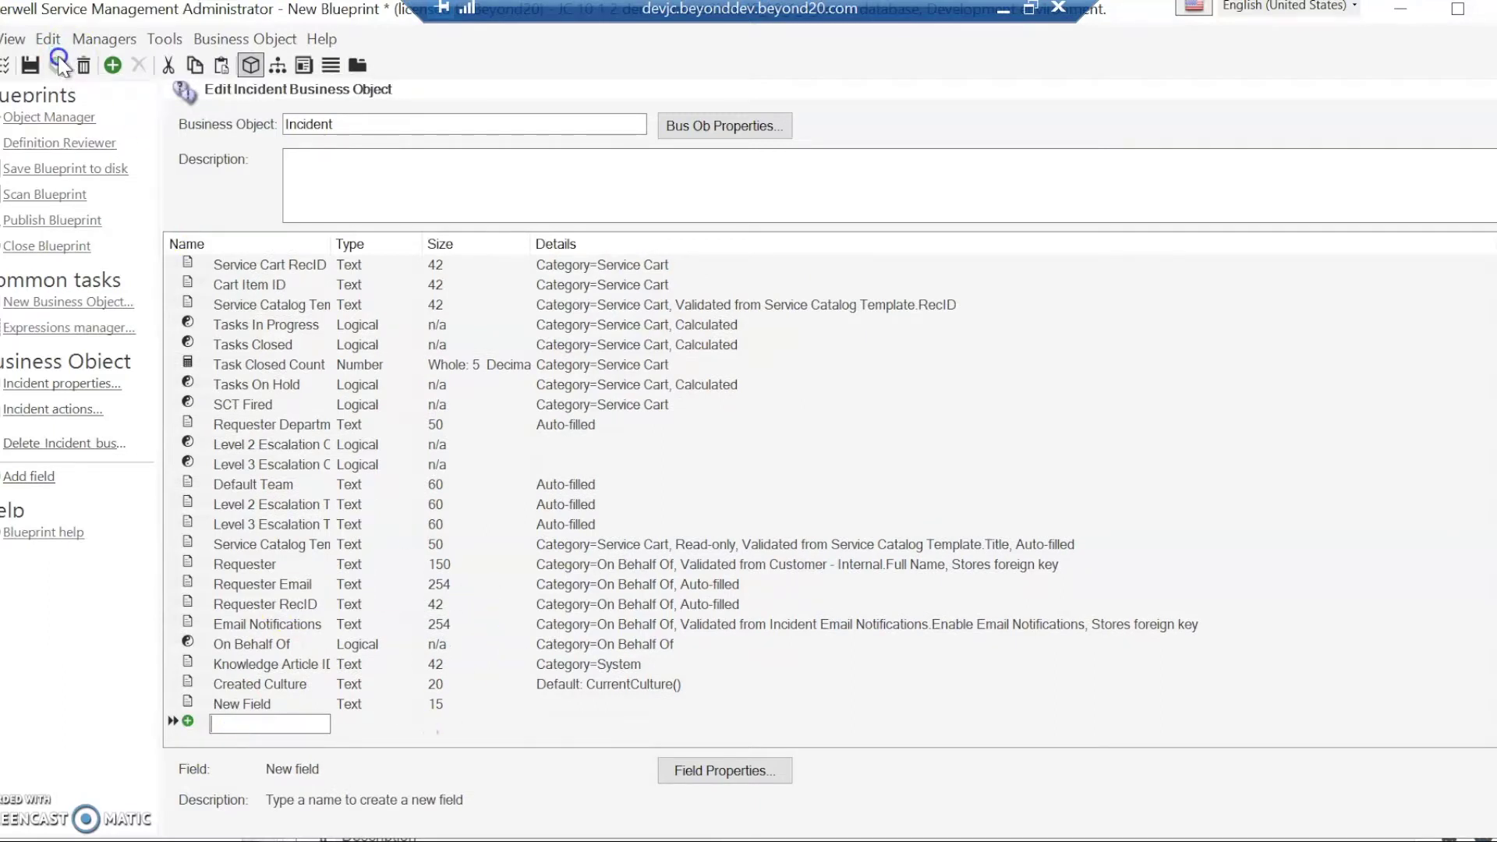
# Open the Incident Overview form in the form editor and switch it to the Tablet Form (1024) adaptive layout.
pyautogui.click(304, 64)
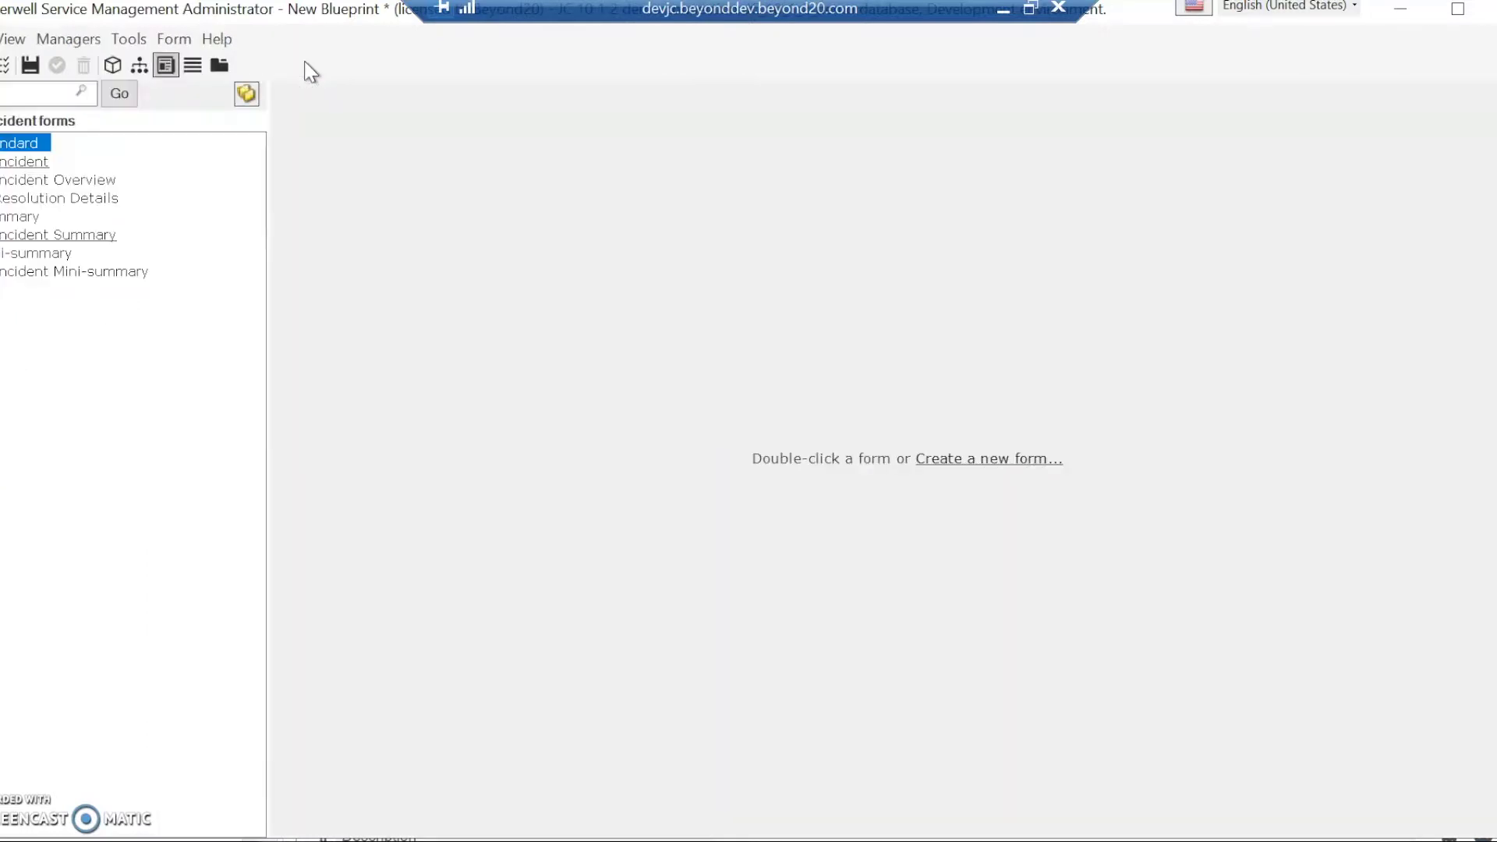
pyautogui.doubleClick(100, 181)
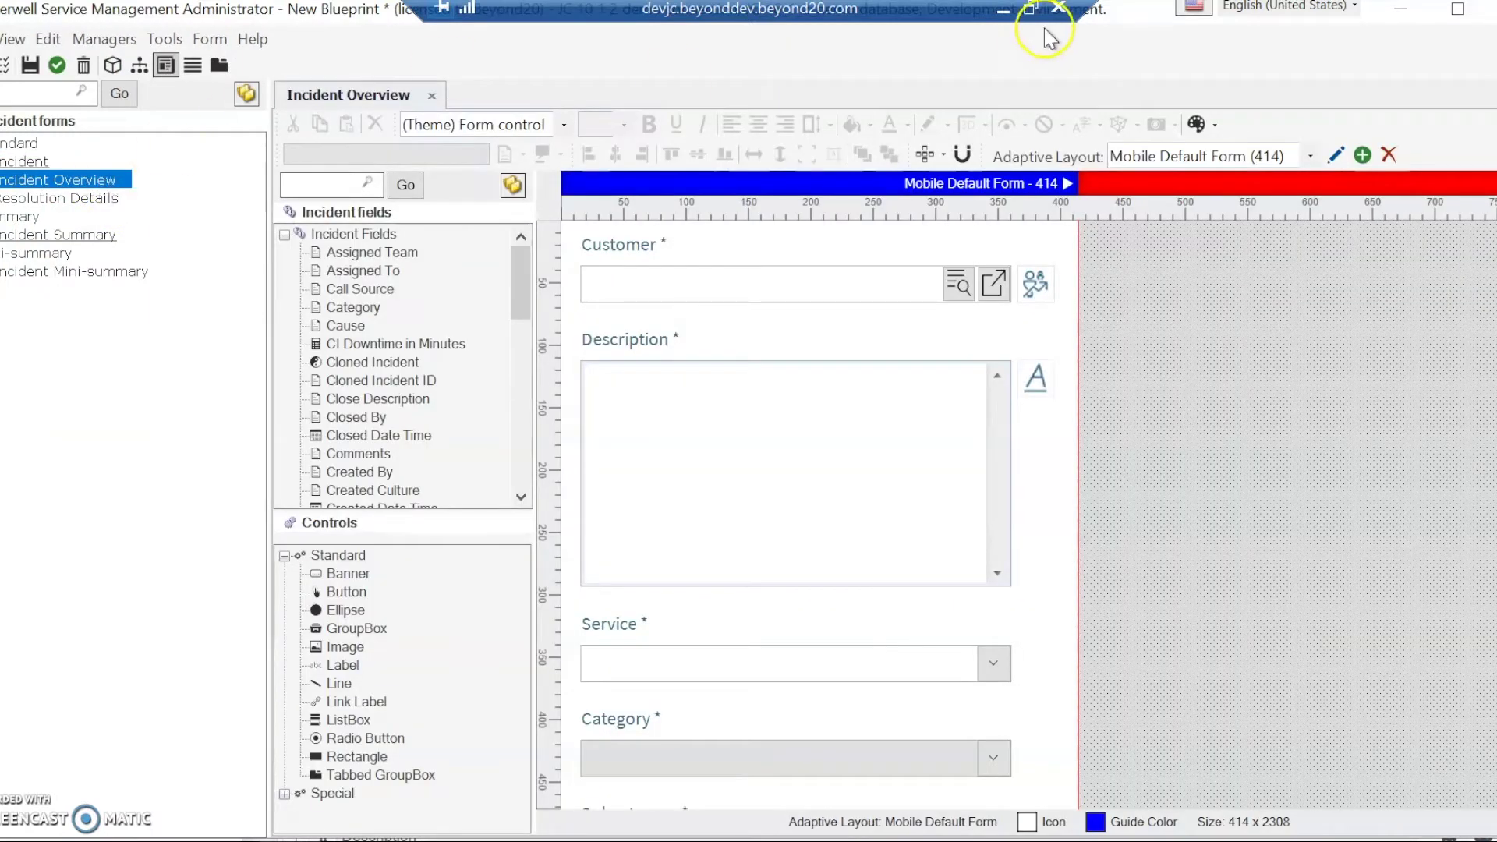
pyautogui.click(1255, 188)
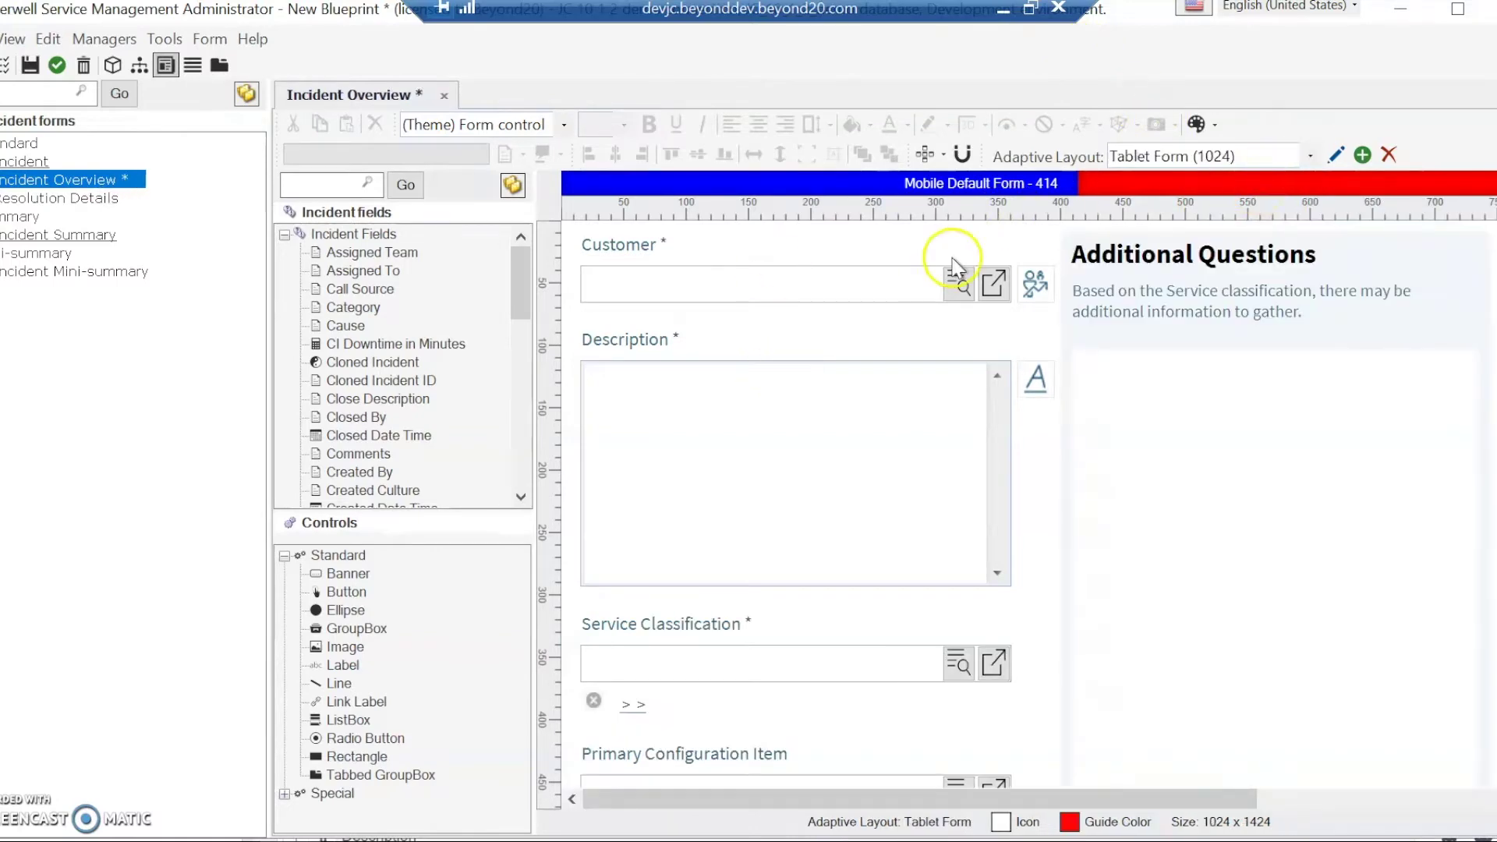
# Select the Customer and Description controls on the form and check the Description control's position and size settings.
pyautogui.click(623, 284)
pyautogui.moveTo(626, 291)
pyautogui.mouseDown()
pyautogui.moveTo(662, 311)
pyautogui.moveTo(896, 320)
pyautogui.moveTo(1037, 284)
pyautogui.moveTo(645, 264)
pyautogui.moveTo(625, 286)
pyautogui.mouseUp()
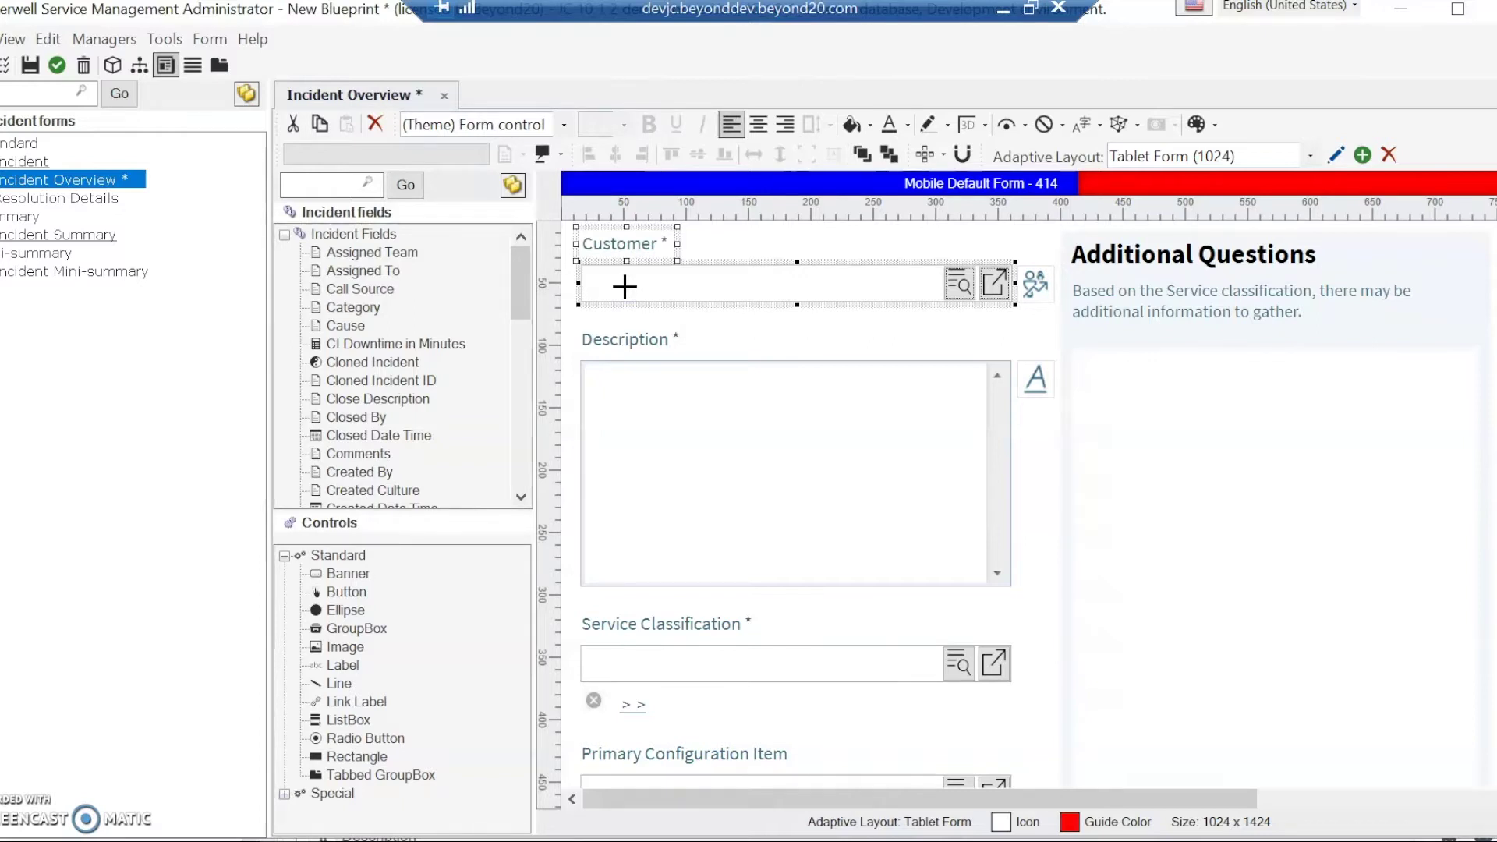
pyautogui.click(625, 364)
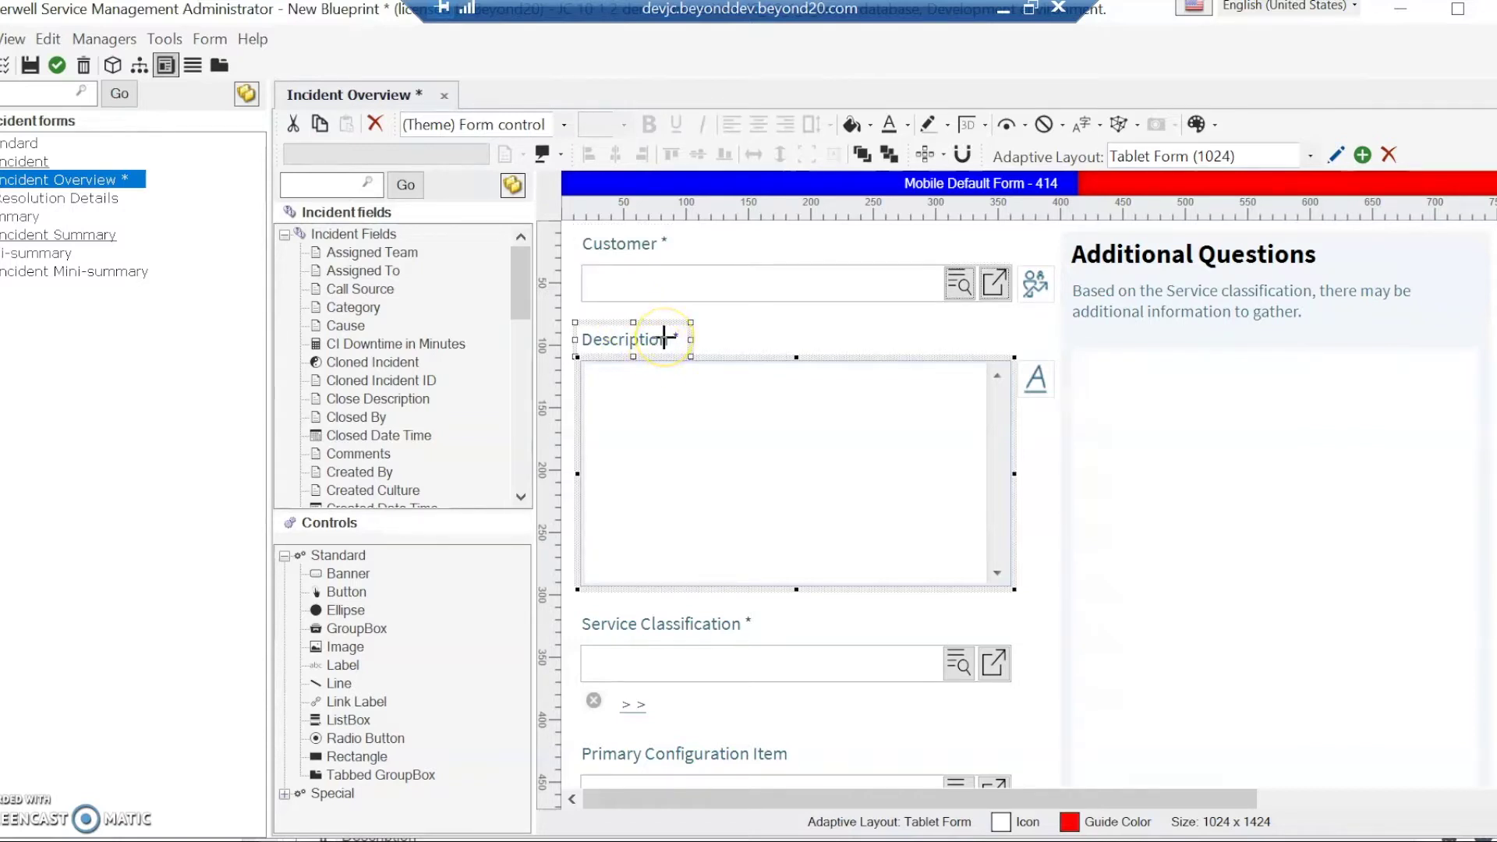
pyautogui.rightClick(669, 395)
pyautogui.click(729, 667)
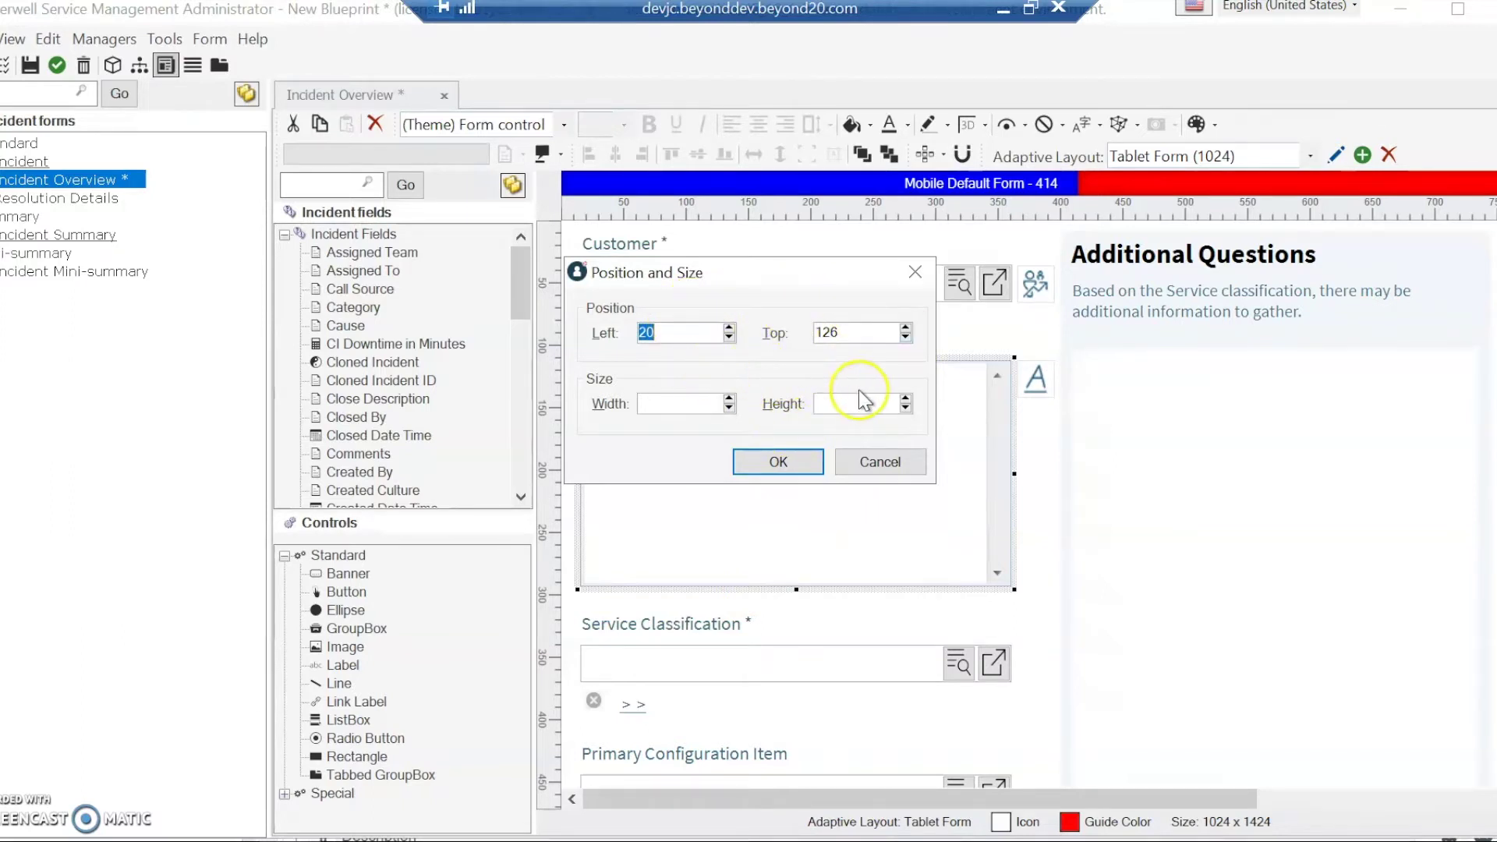
pyautogui.click(888, 477)
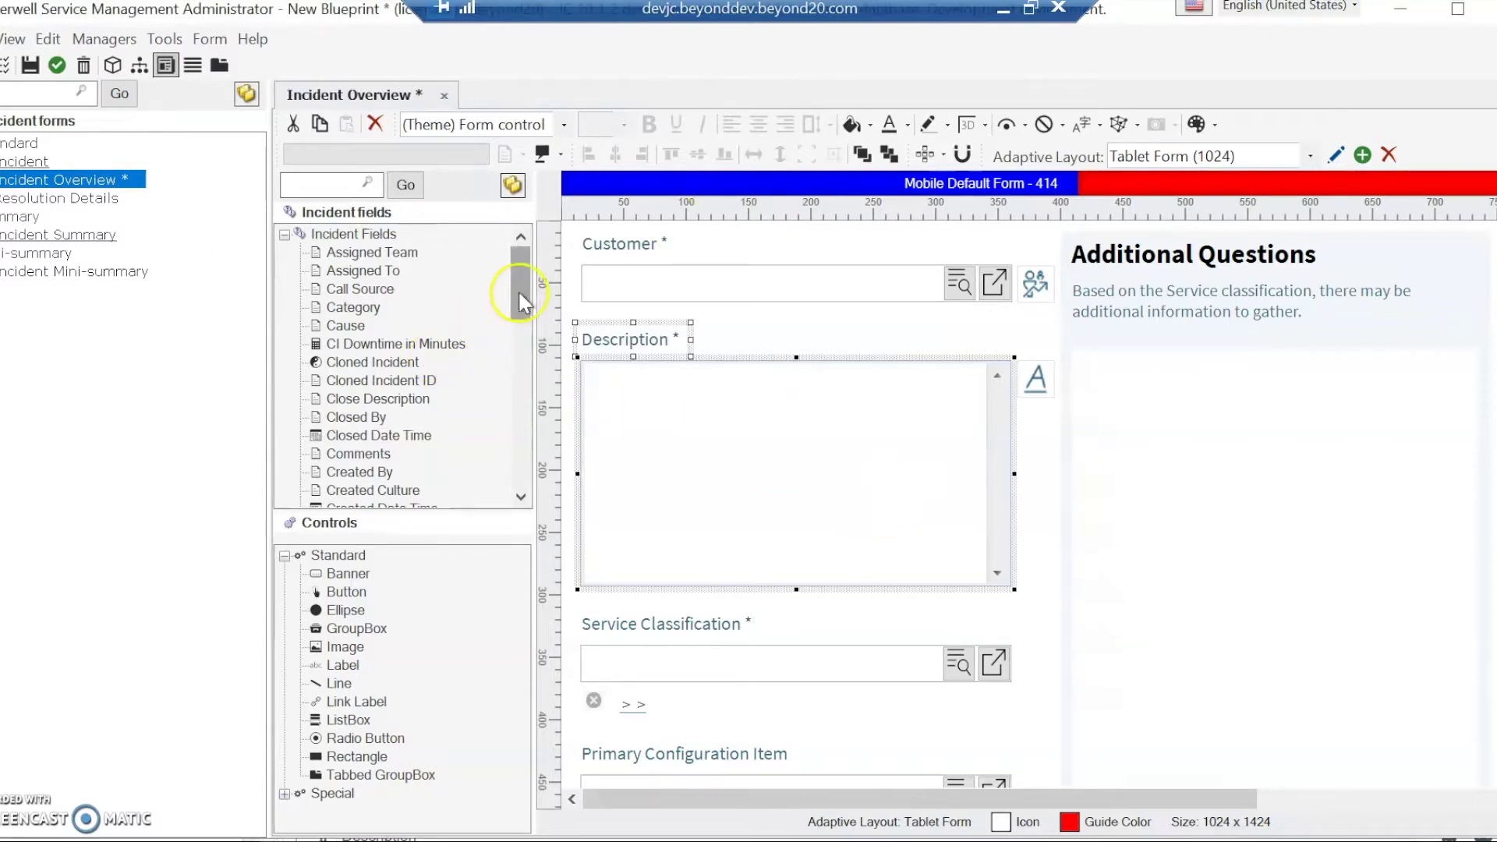
# Place New Field from the Incident fields list on the form and move it into the Additional Questions area.
pyautogui.moveTo(519, 292); pyautogui.dragTo(509, 419)
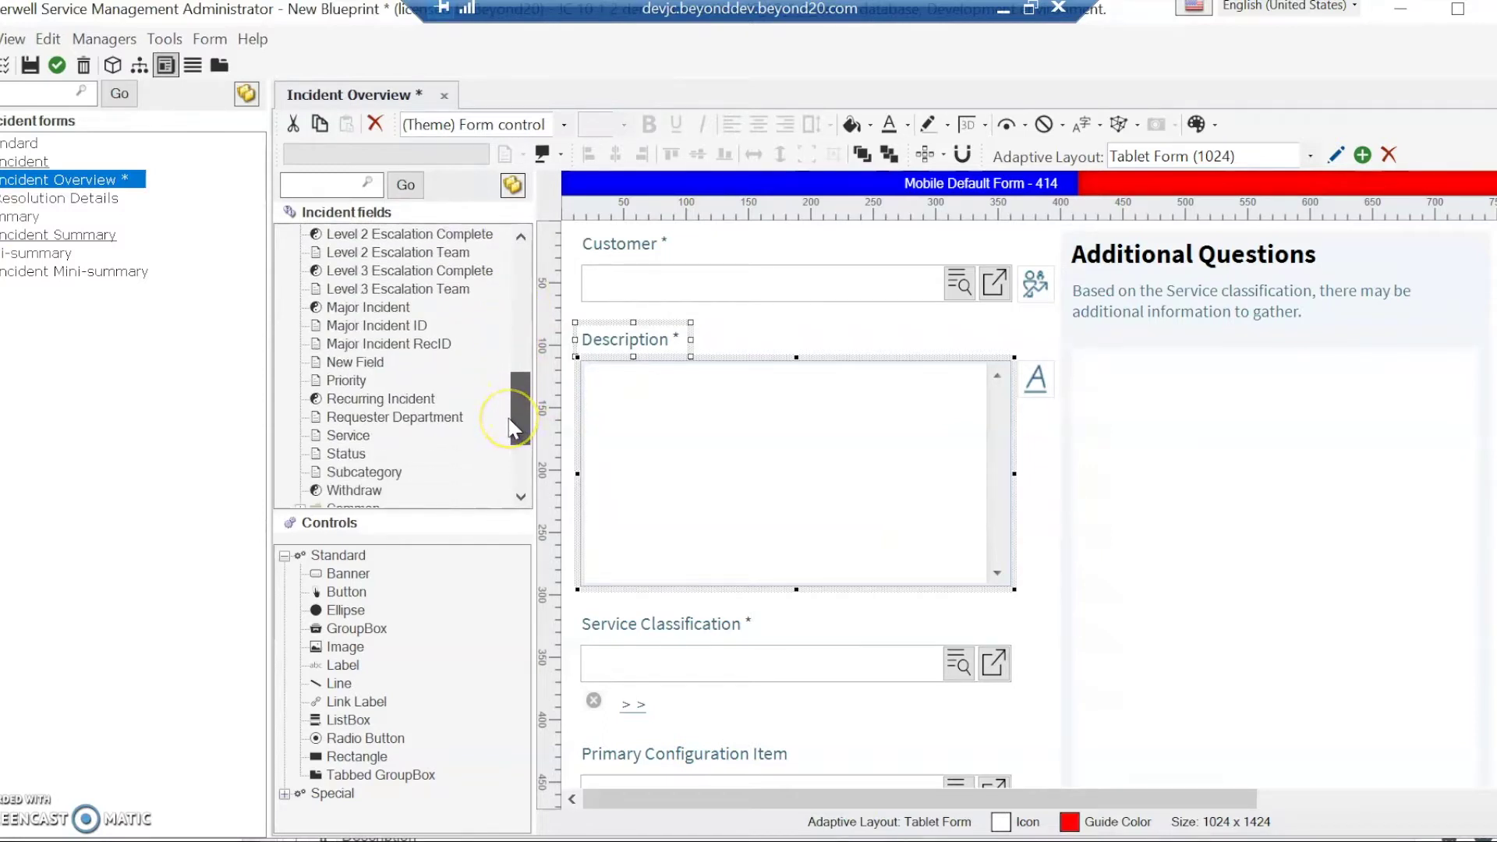
pyautogui.click(363, 364)
pyautogui.moveTo(362, 373); pyautogui.dragTo(782, 307)
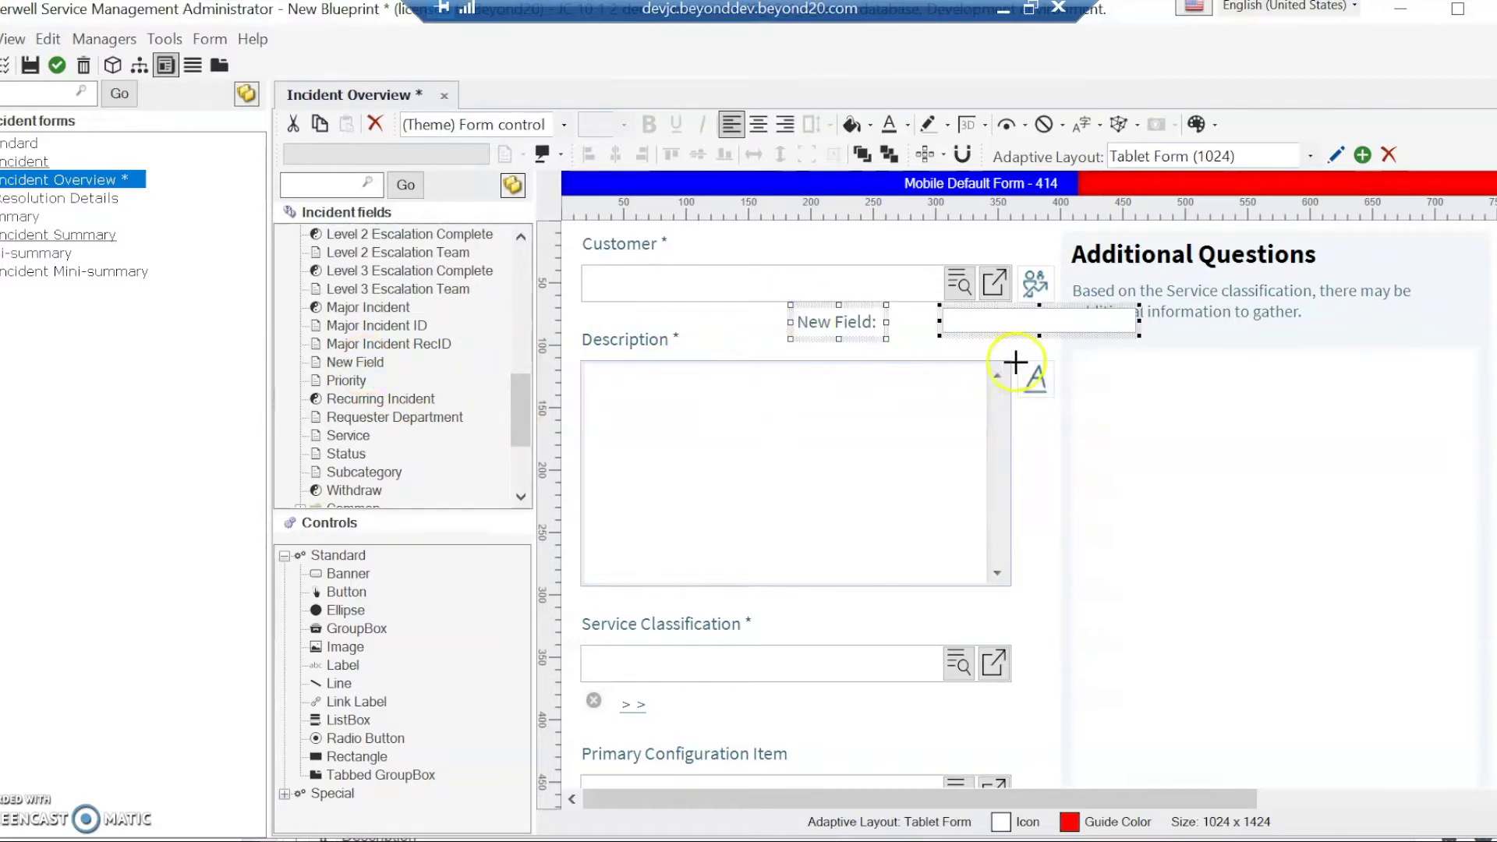
pyautogui.moveTo(1009, 324); pyautogui.dragTo(1289, 438)
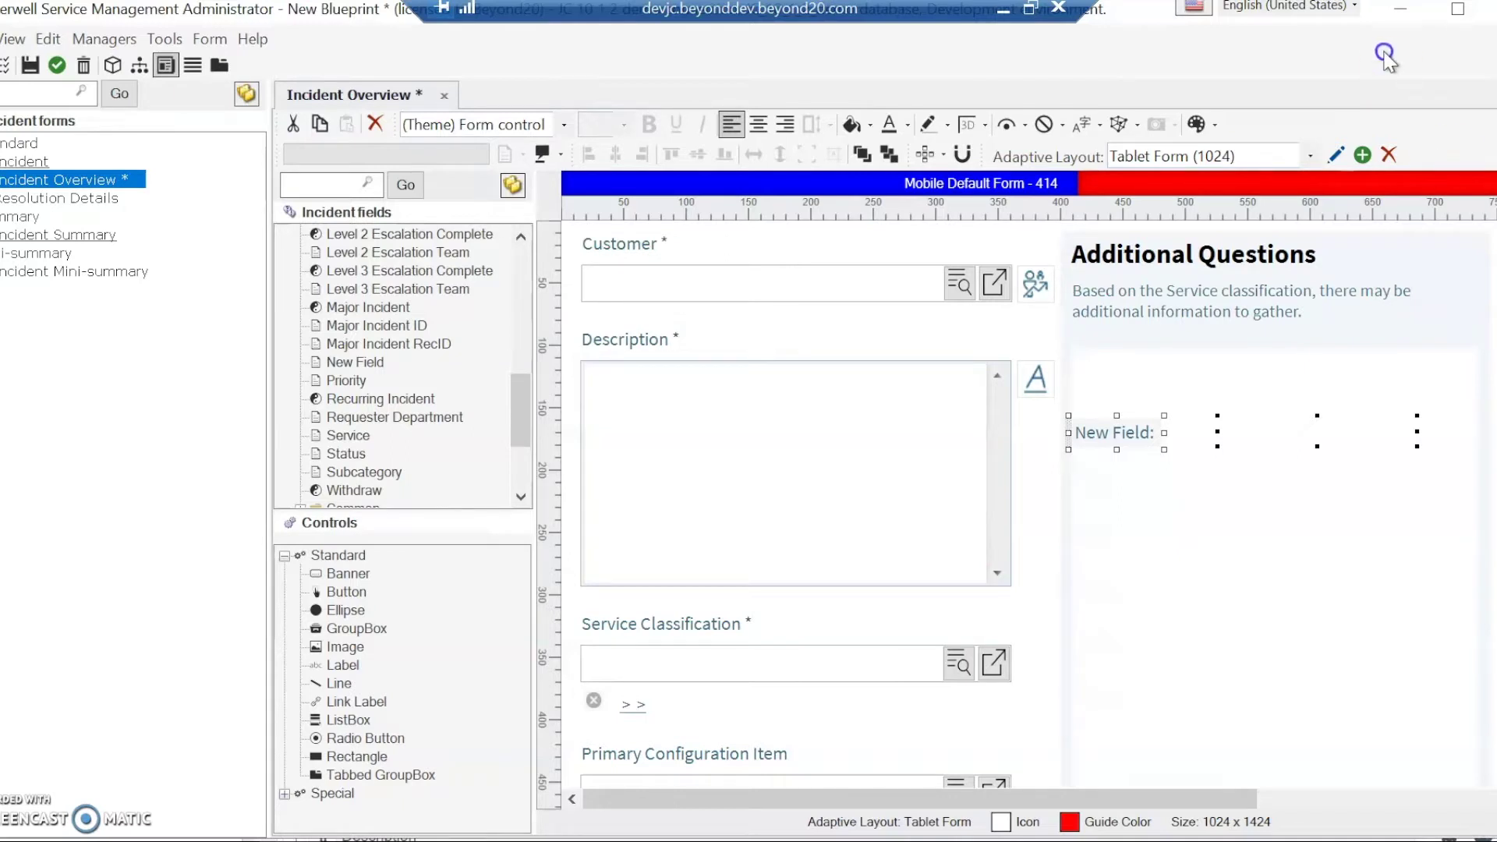
# Make the New Field control the same size as the Description control and align their top edges.
pyautogui.click(849, 438)
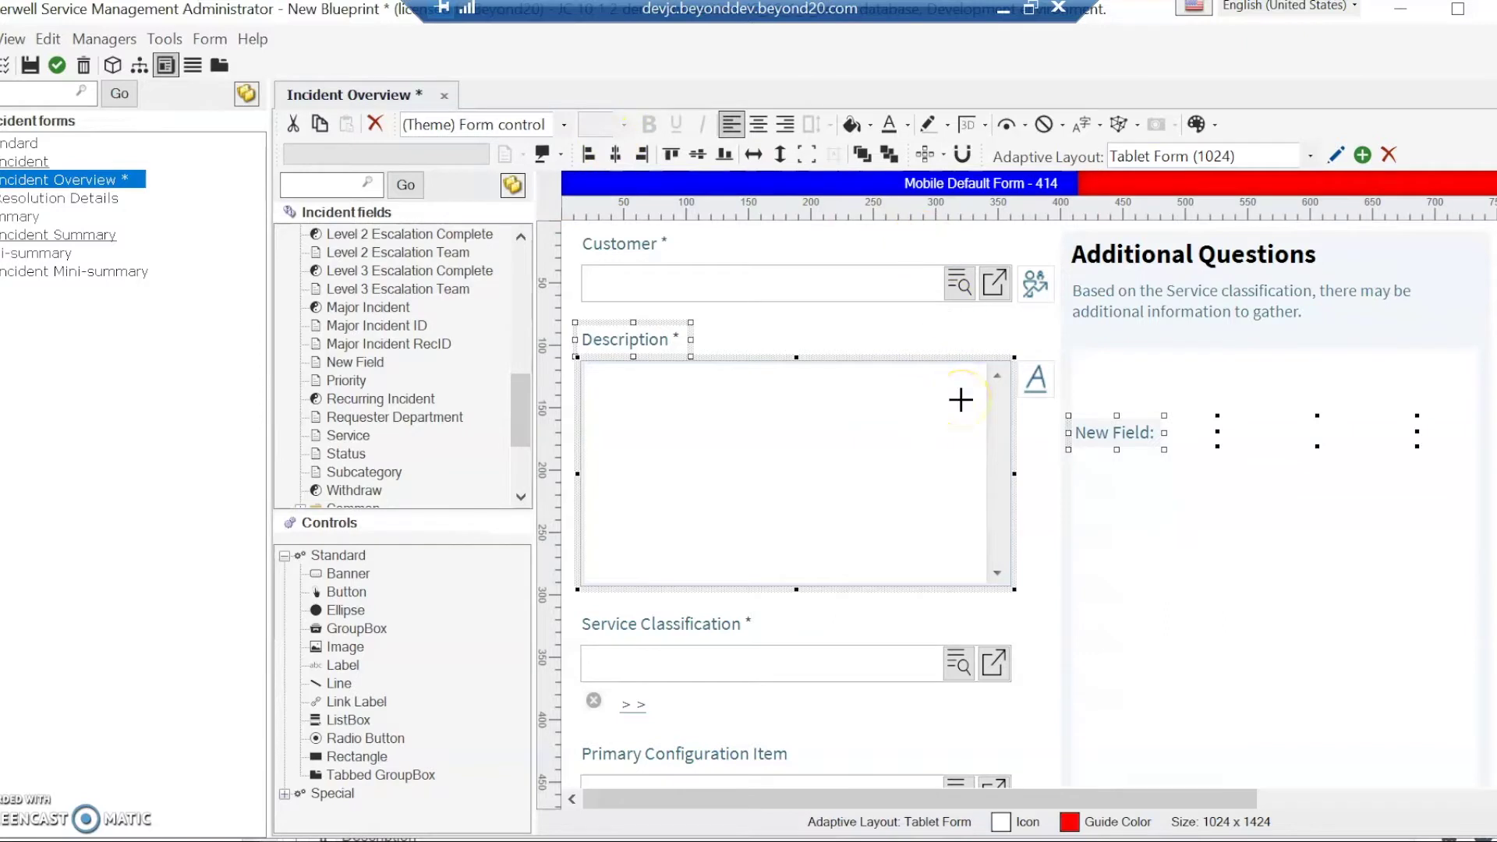
pyautogui.click(807, 154)
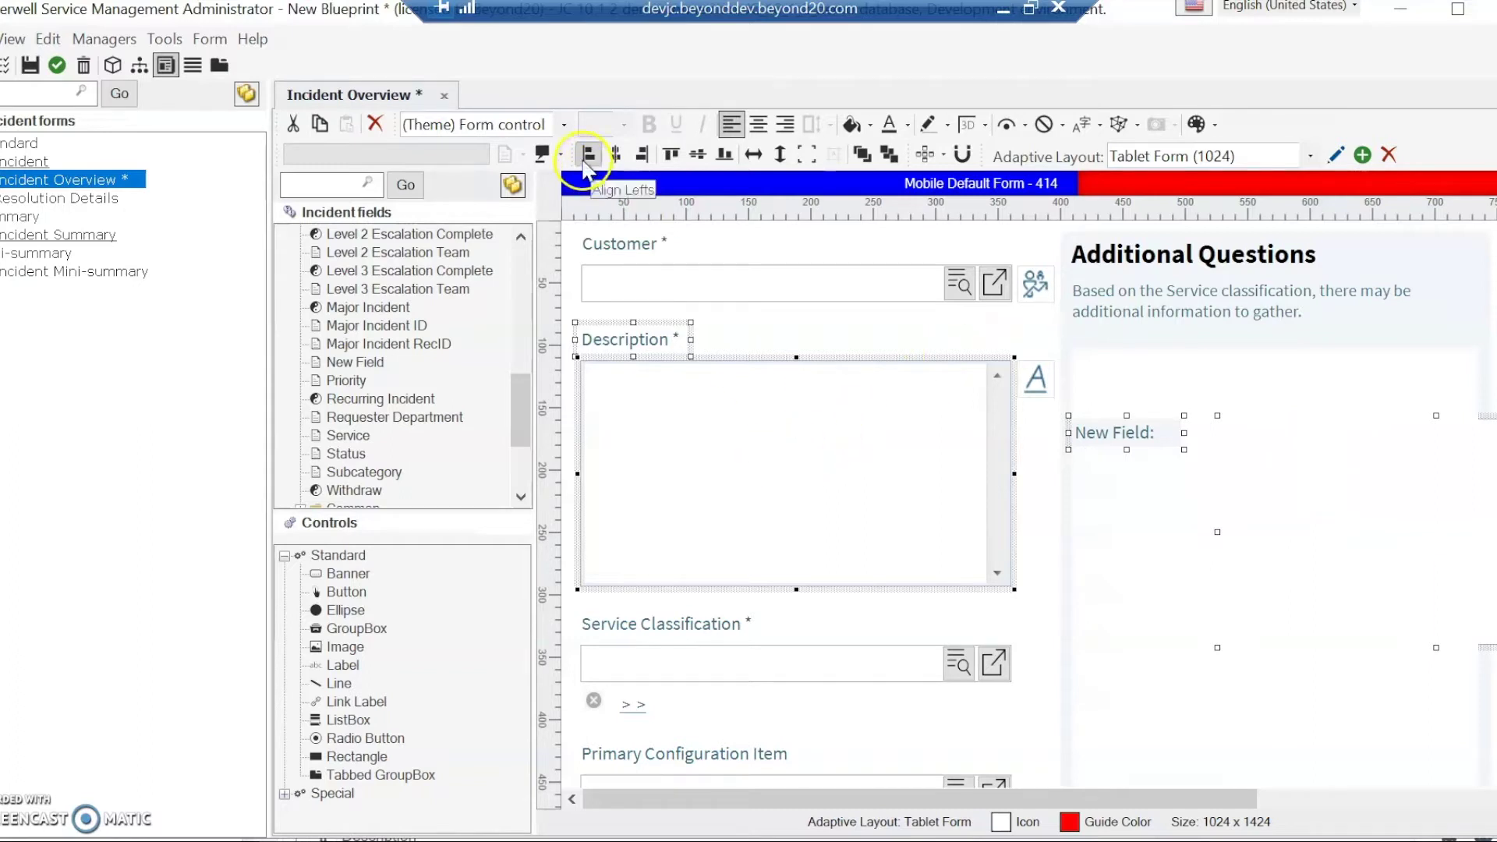
pyautogui.click(665, 154)
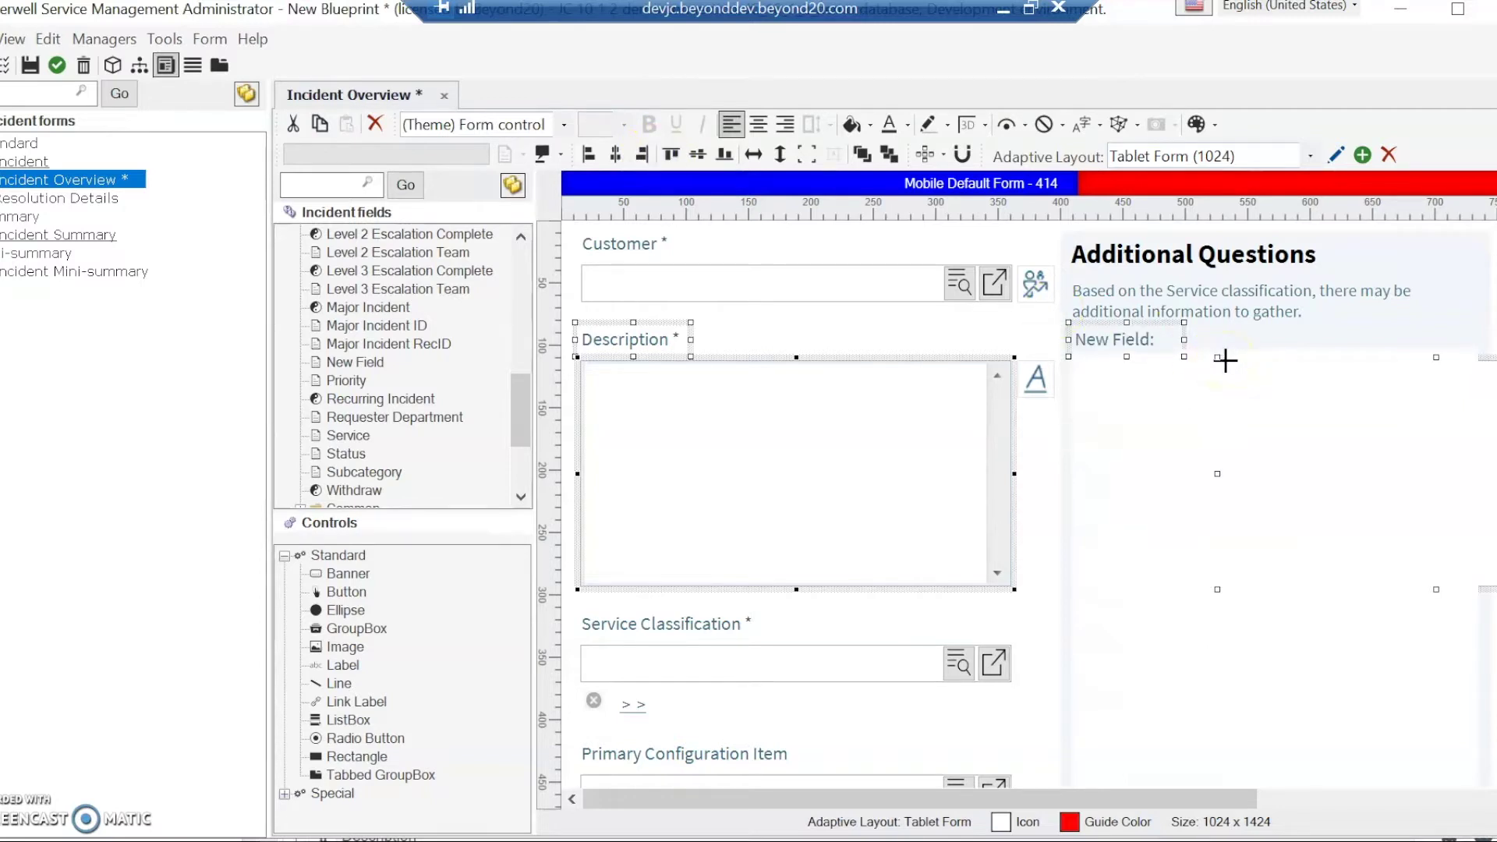
pyautogui.click(1153, 468)
pyautogui.click(1365, 474)
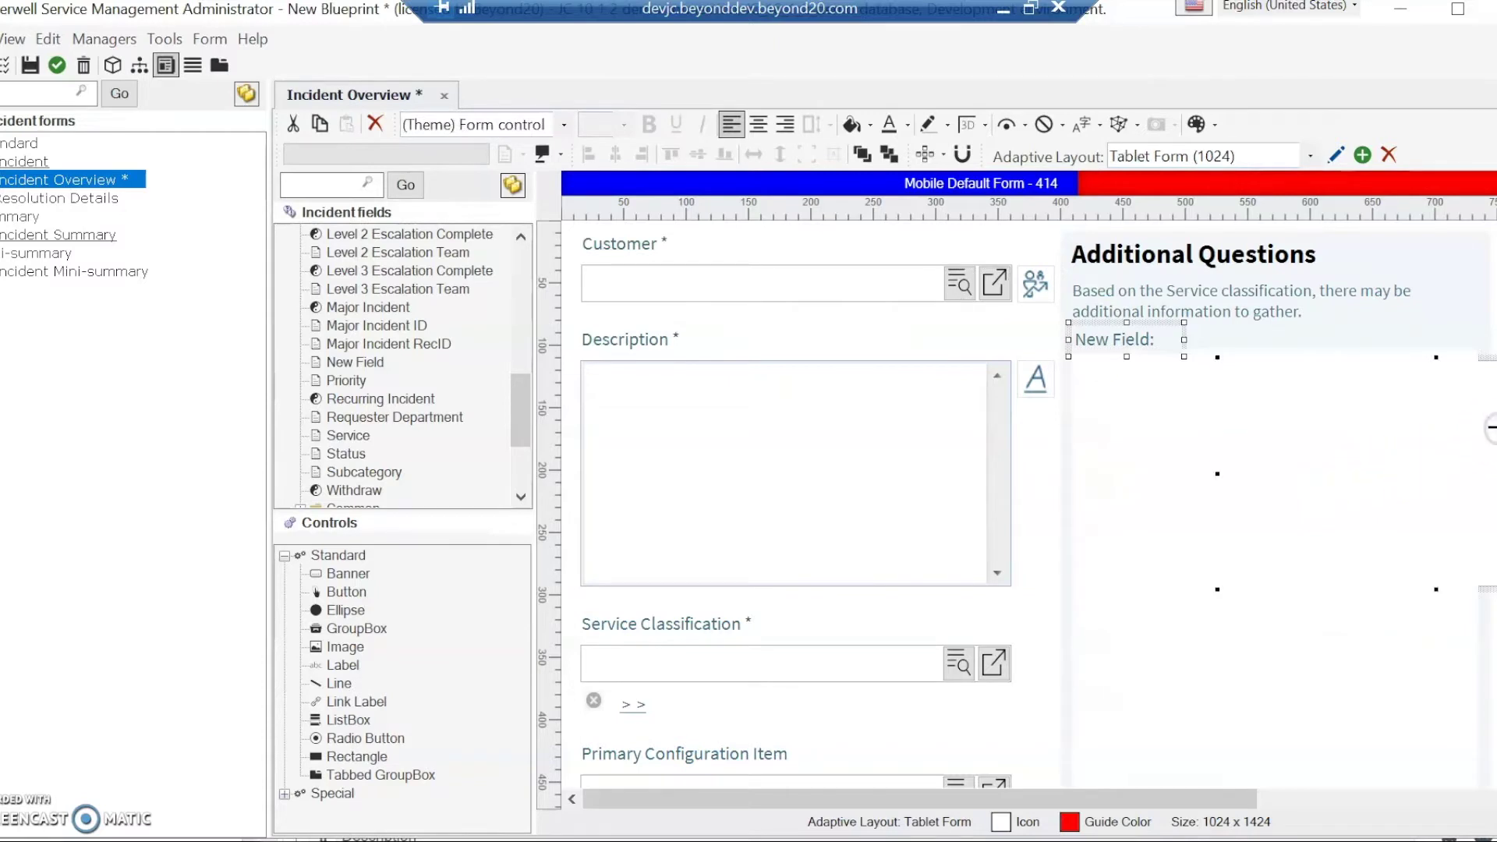
pyautogui.click(1132, 349)
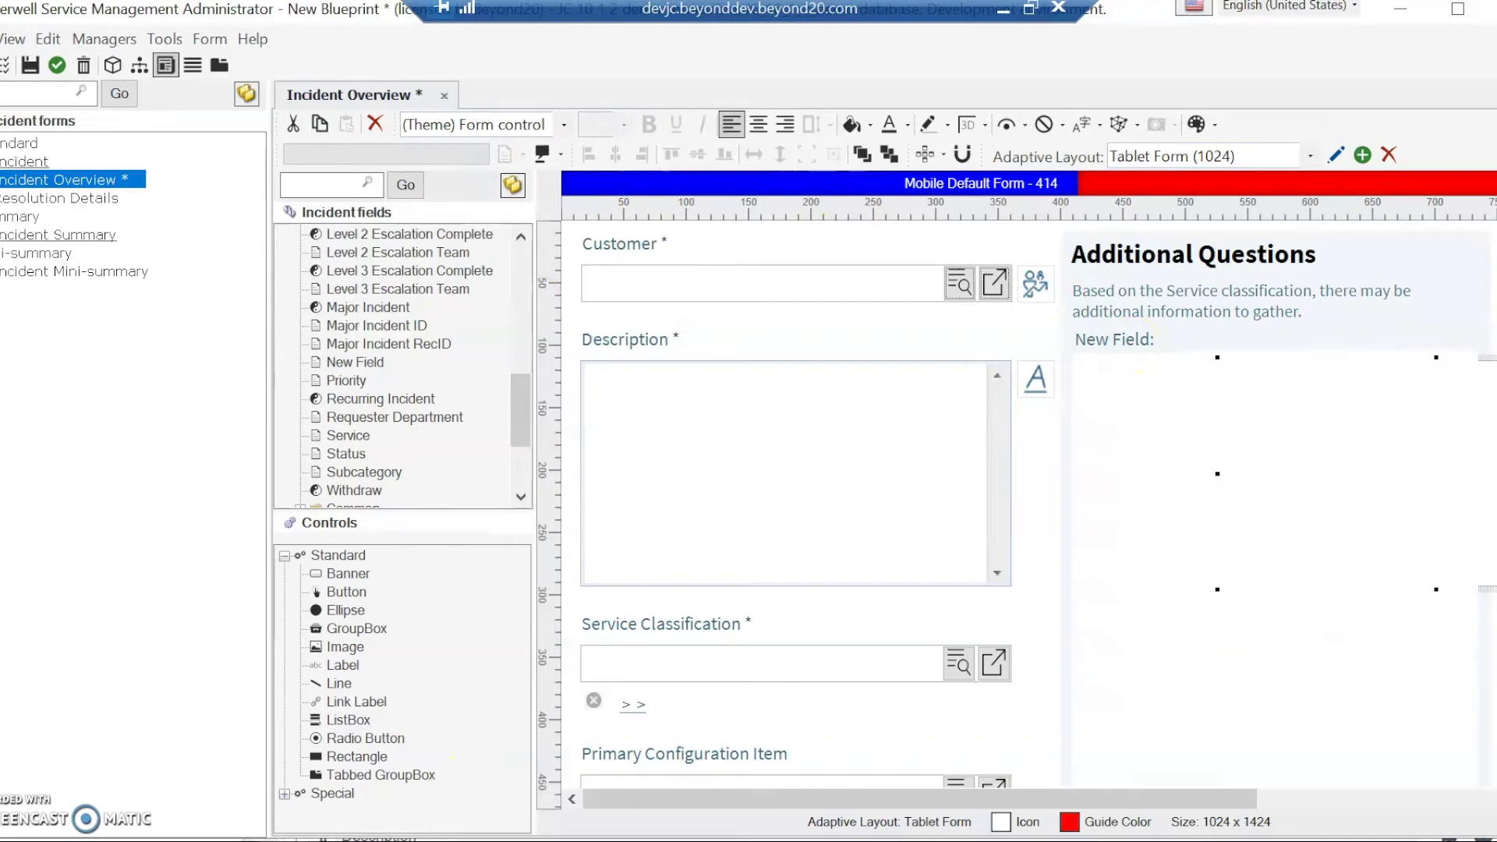
# Switch to ServiceNow in Chrome and open the Form Layout configuration from the open incident record.
pyautogui.moveTo(352, 839)
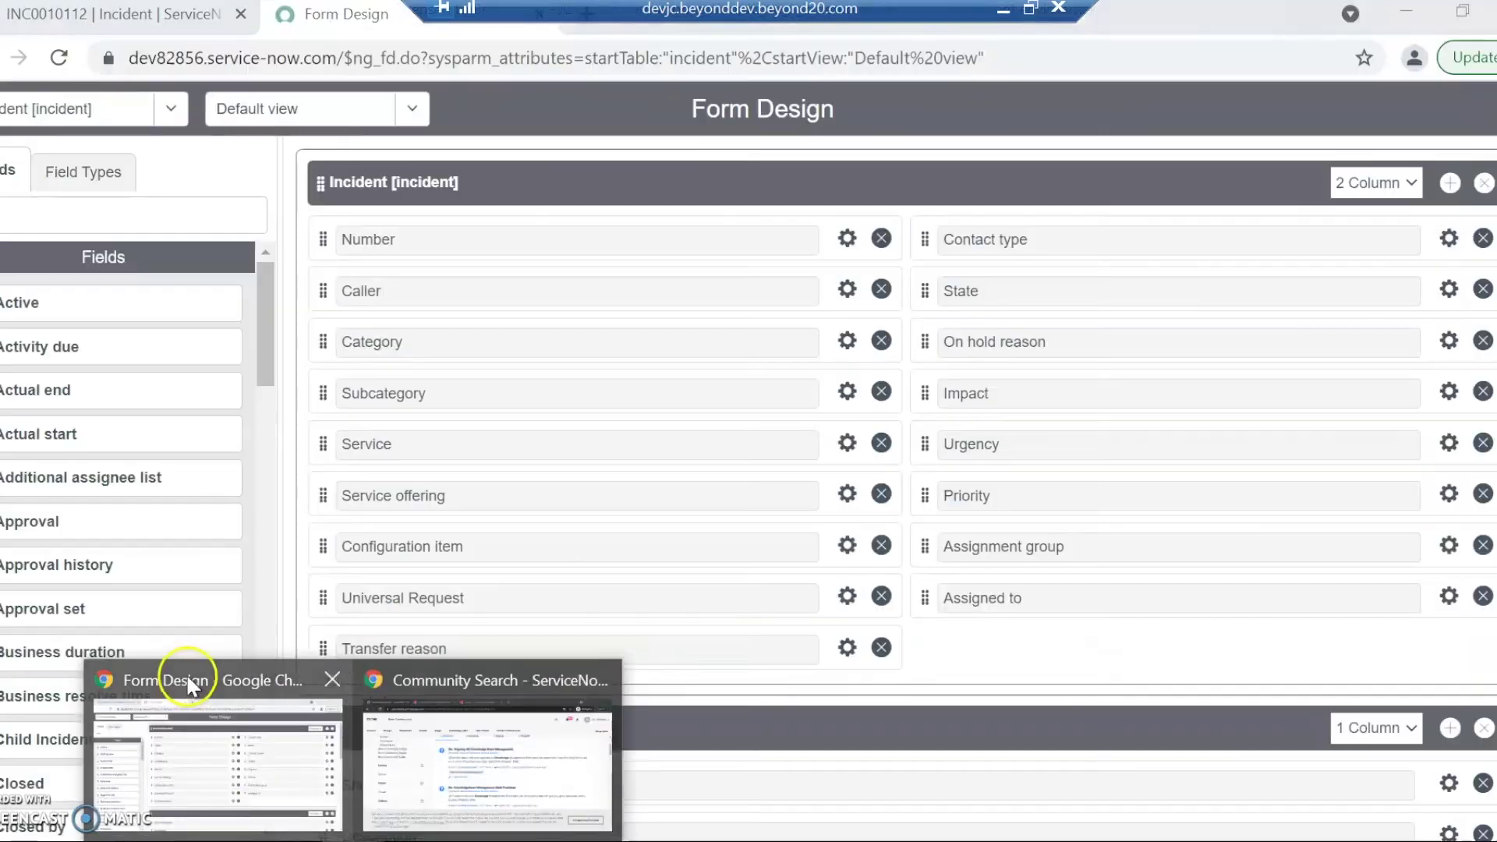
pyautogui.click(186, 675)
pyautogui.click(149, 20)
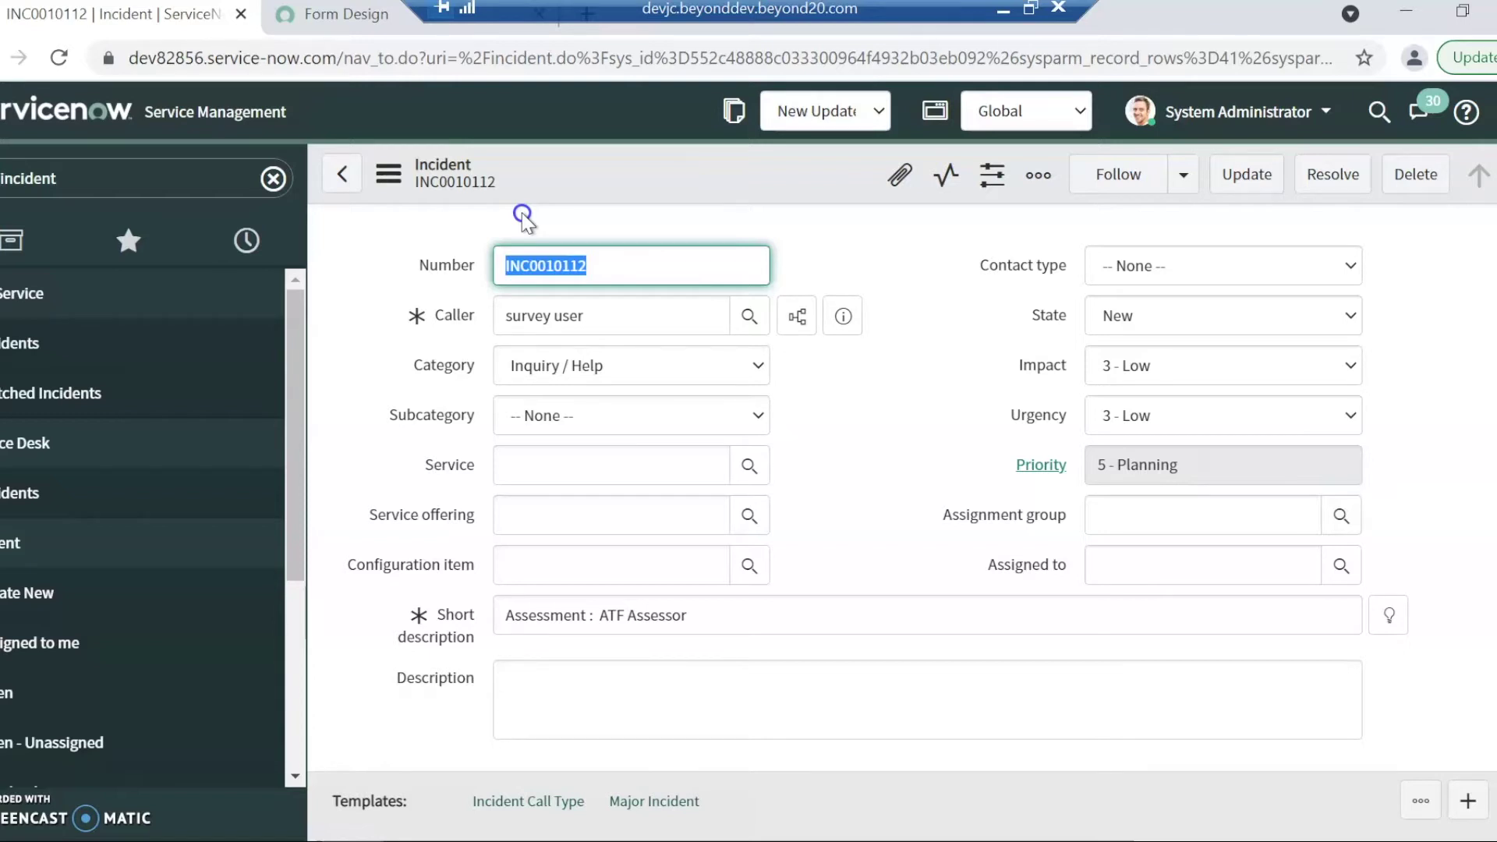
pyautogui.click(374, 180)
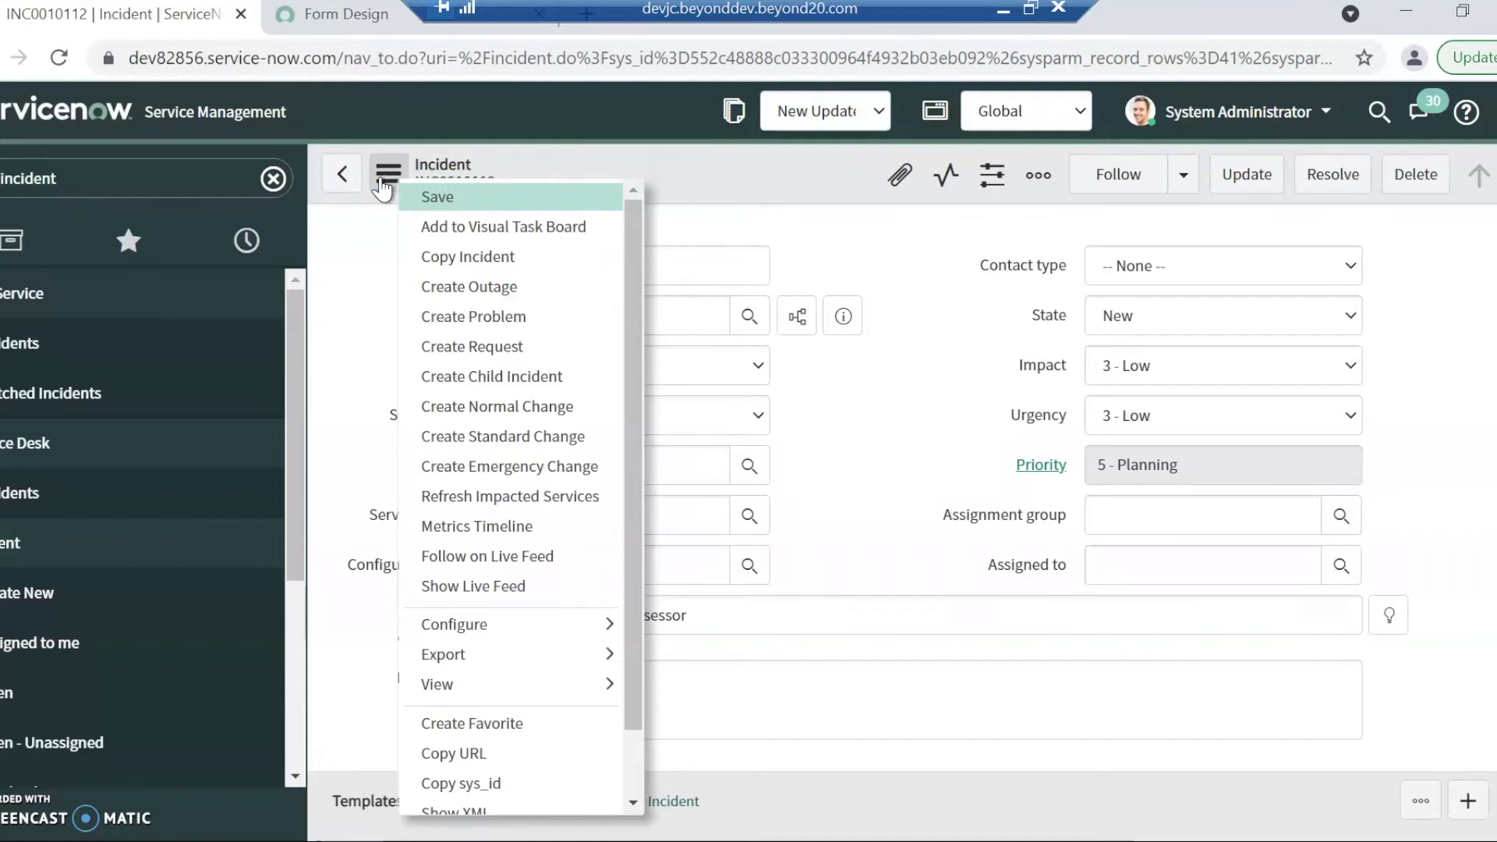
pyautogui.moveTo(560, 622)
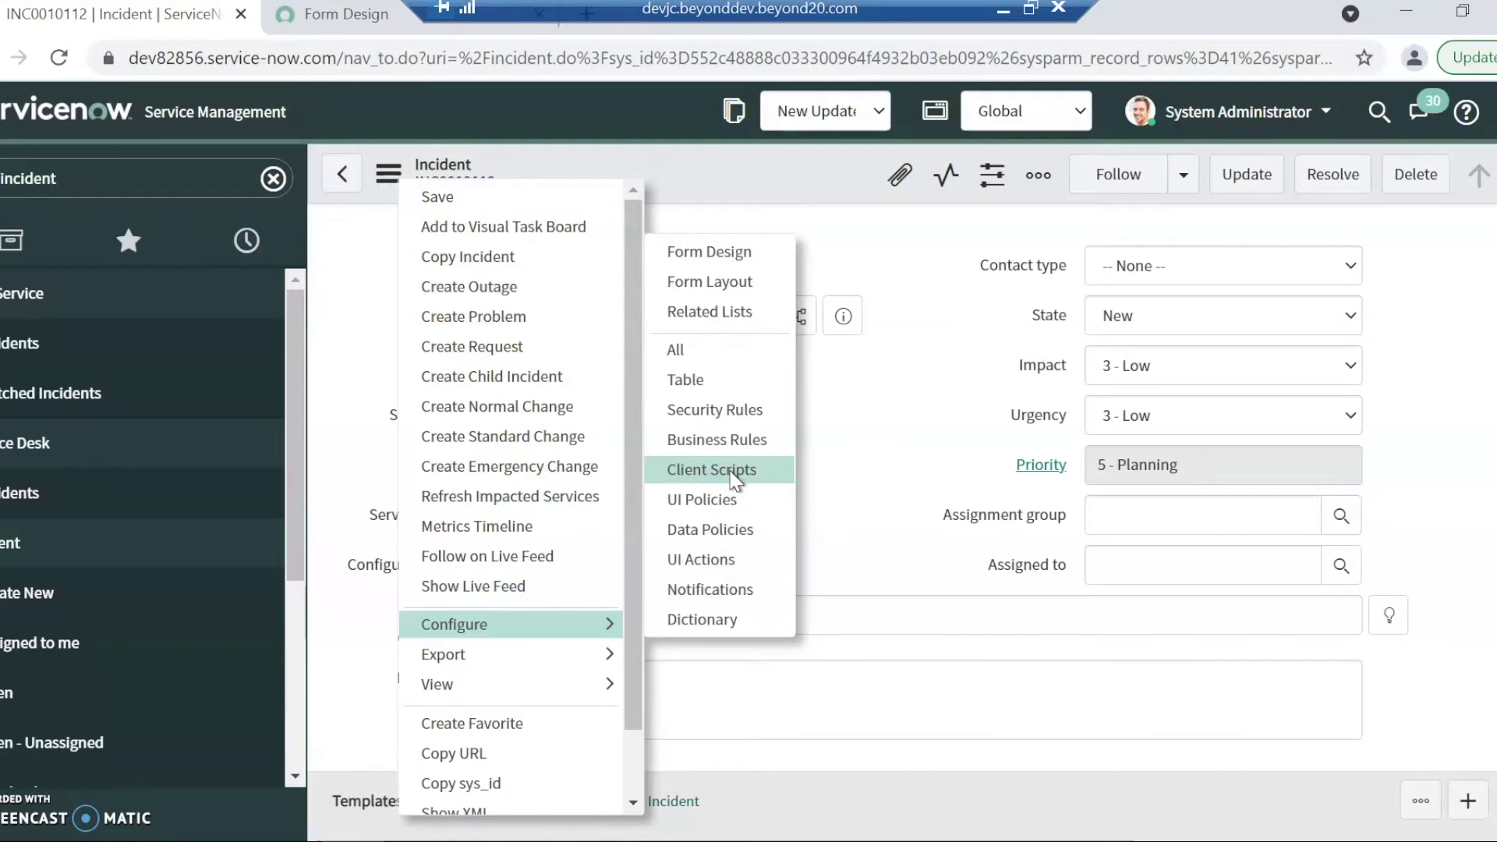
pyautogui.click(742, 260)
pyautogui.click(741, 283)
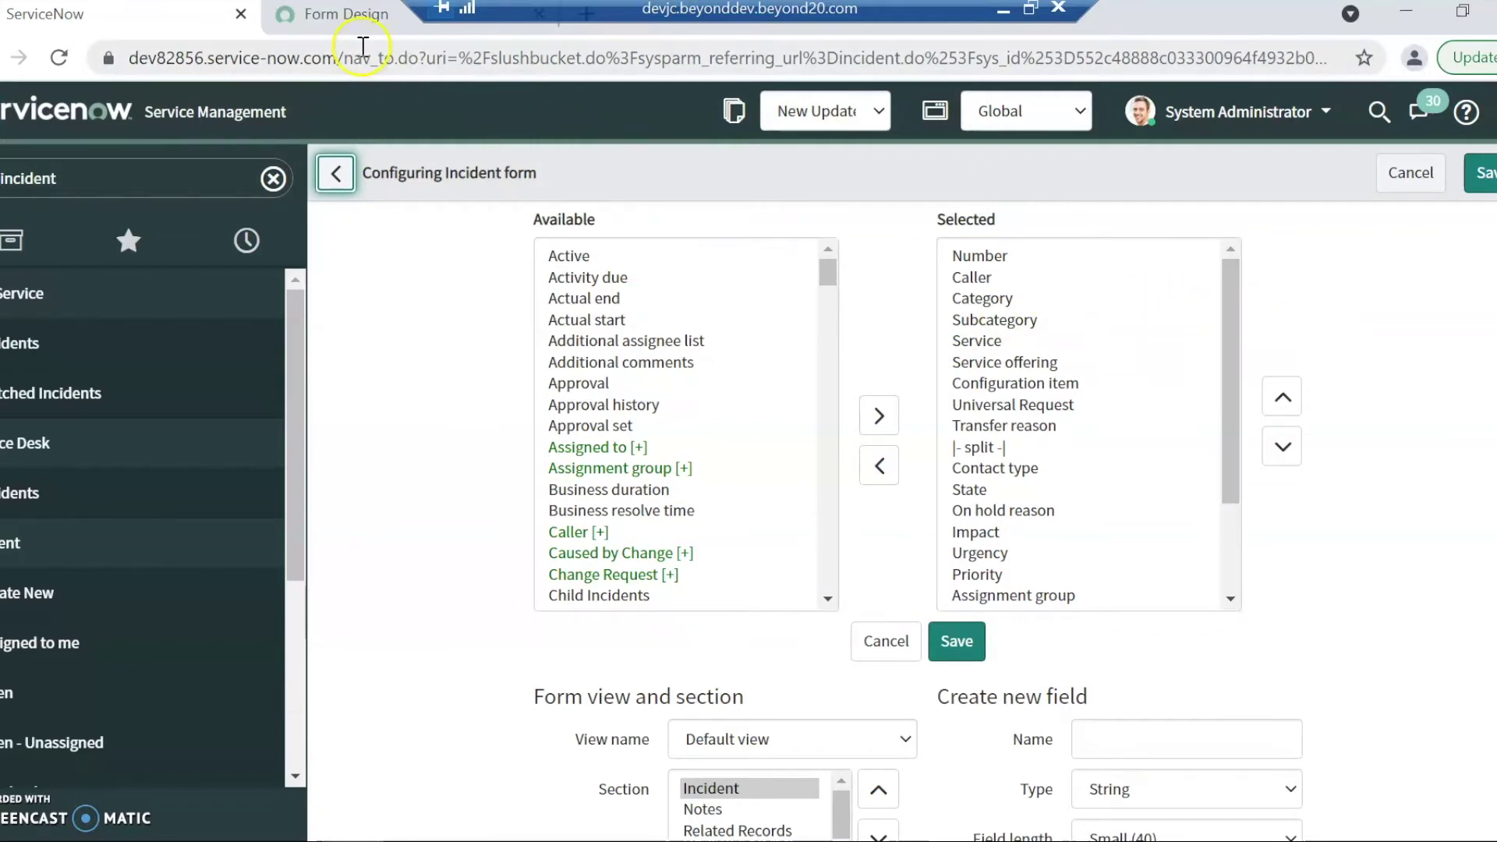
# Examine the Form Design page and the form layout's available fields, selected fields and new-field options for the Incident form.
pyautogui.click(328, 28)
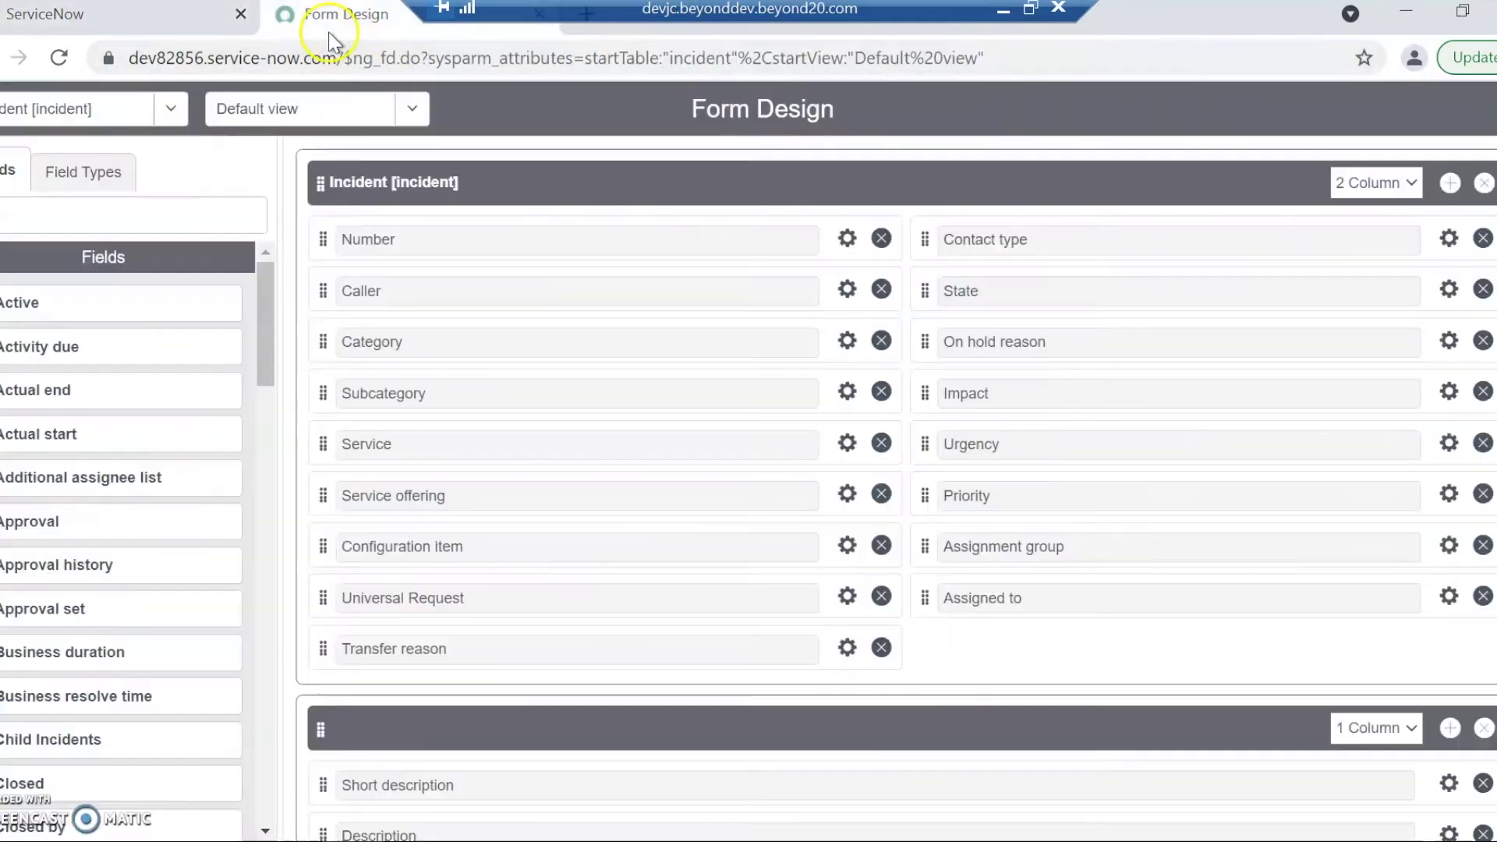
pyautogui.click(65, 17)
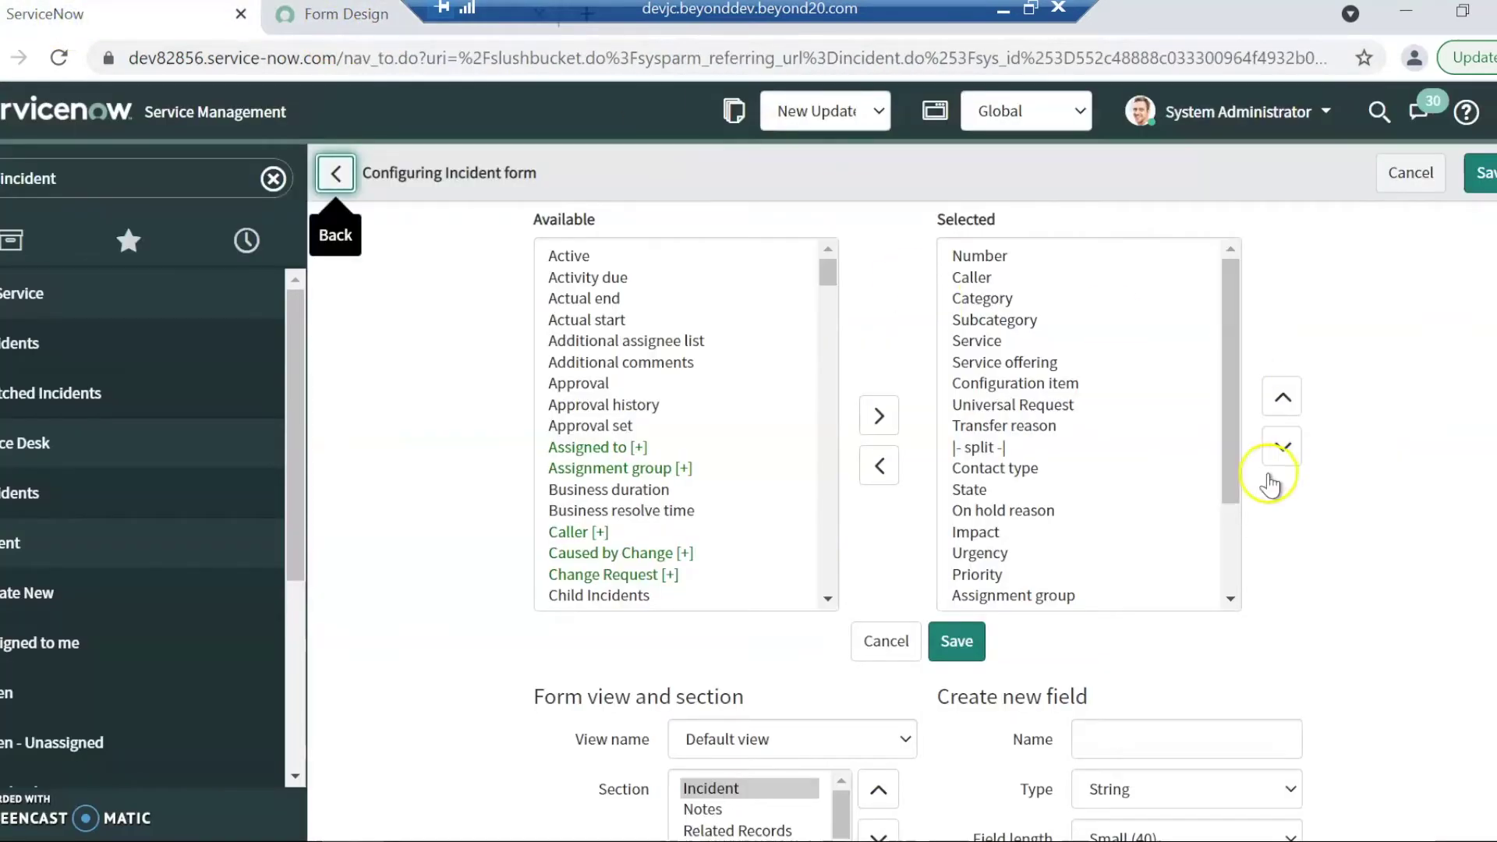
pyautogui.scroll(-2, 1271, 656)
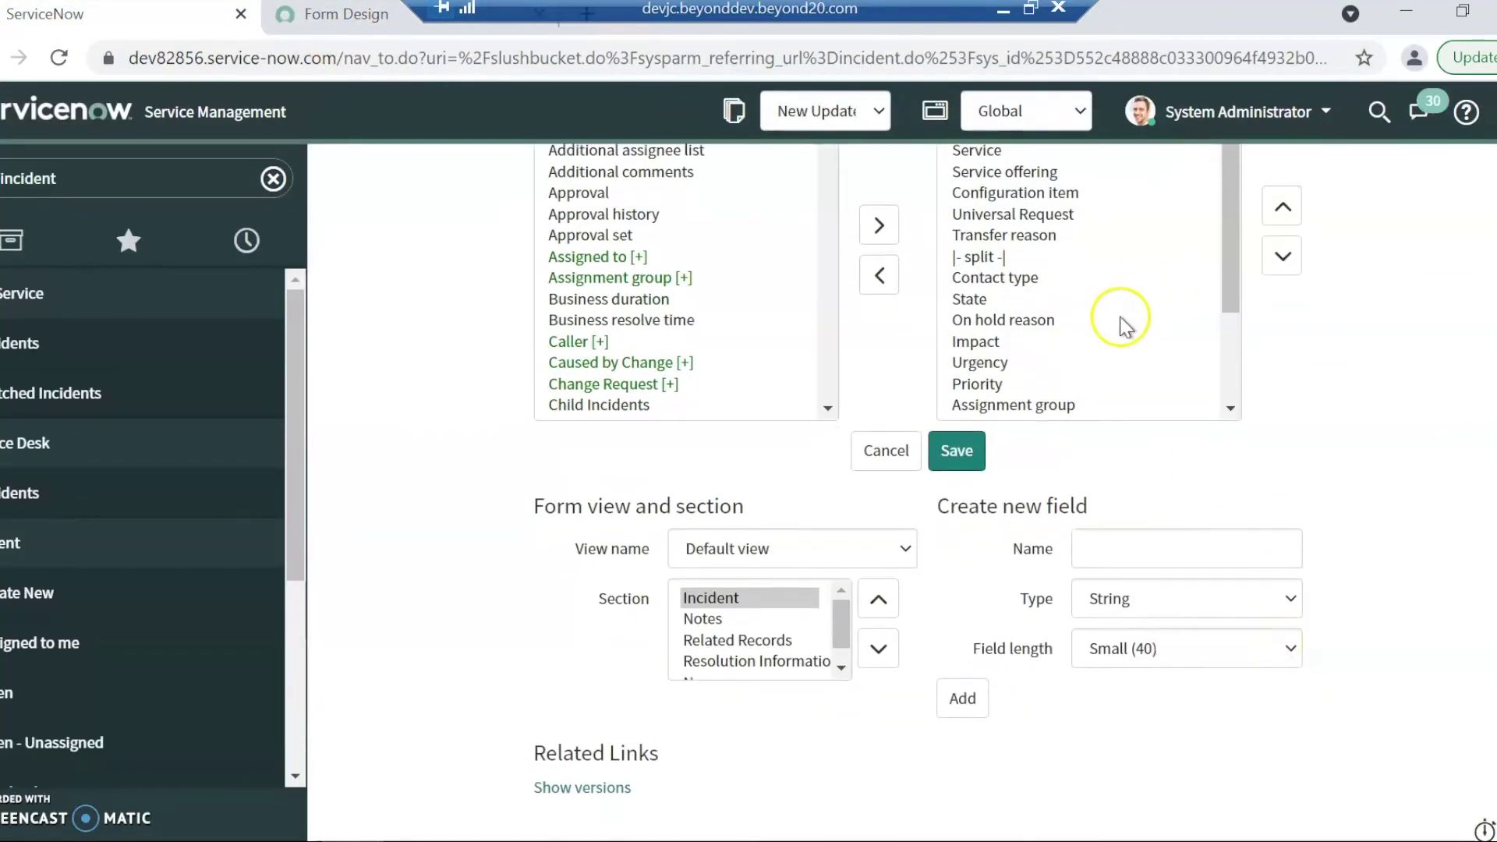
pyautogui.scroll(2, 1365, 290)
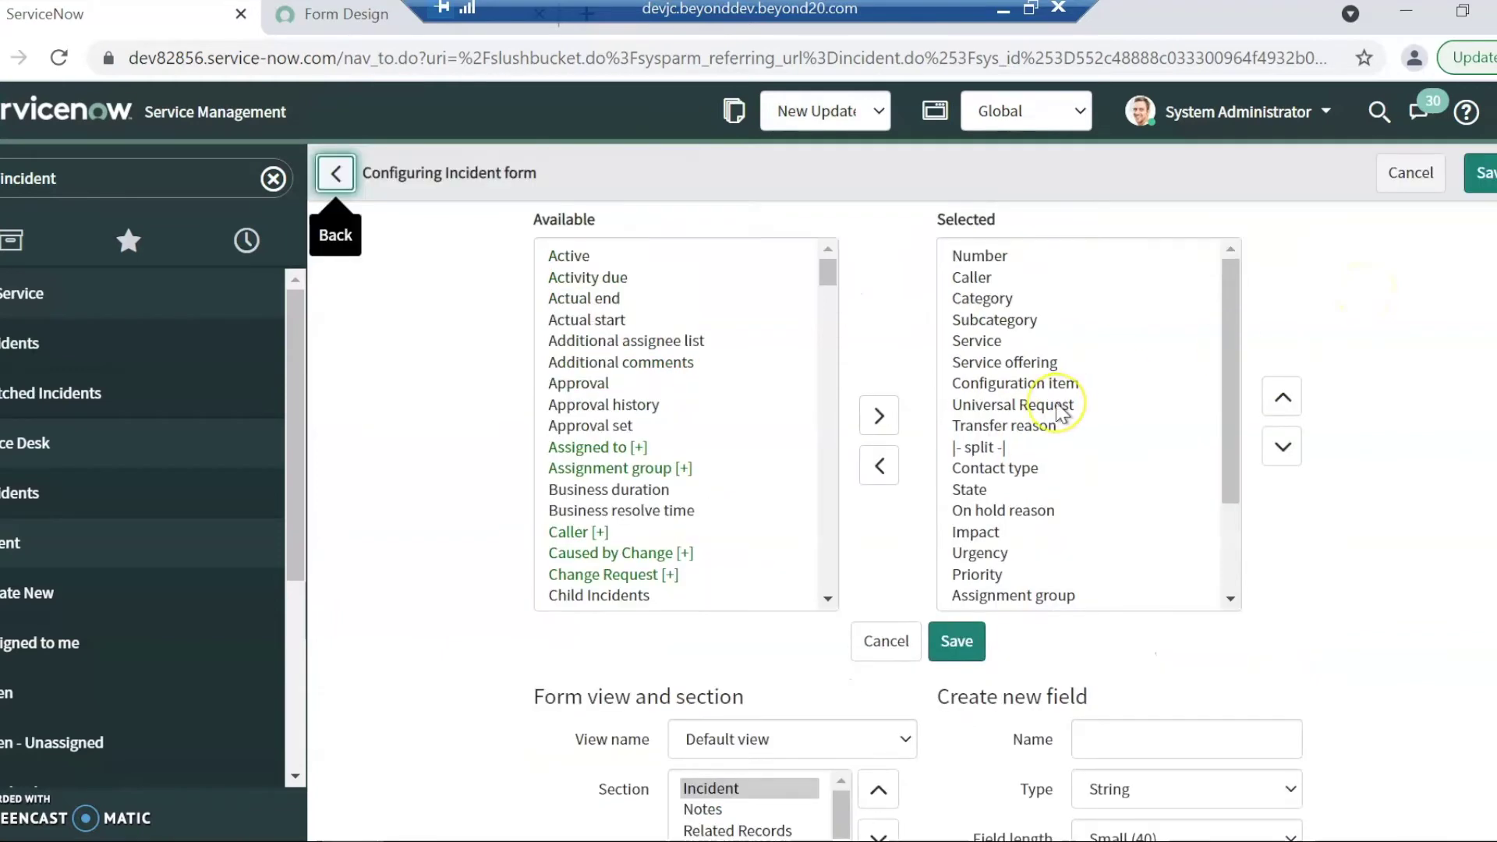
pyautogui.scroll(-3, 1056, 402)
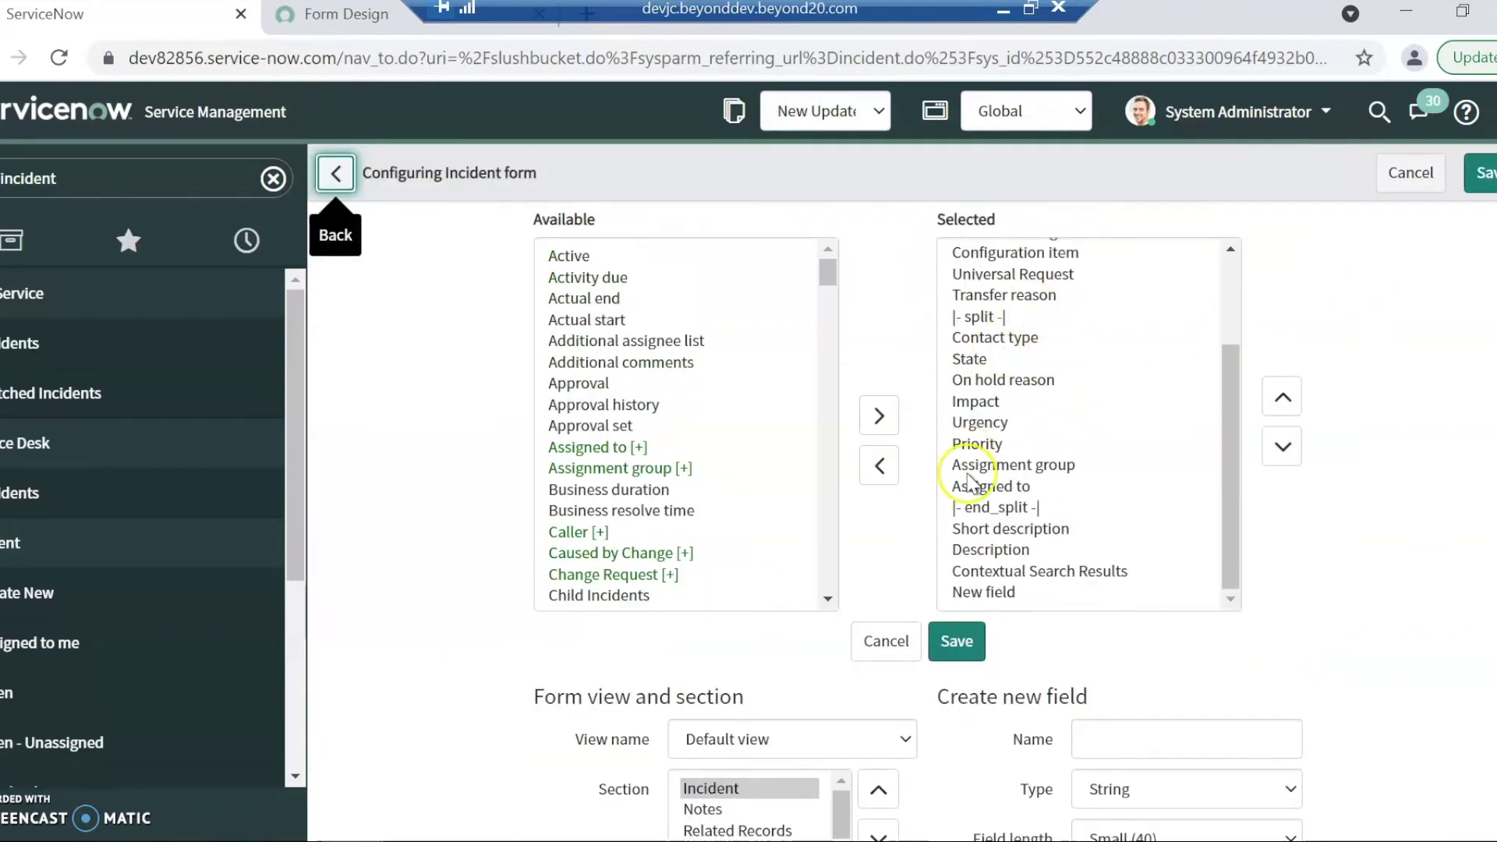
pyautogui.scroll(-2, 963, 468)
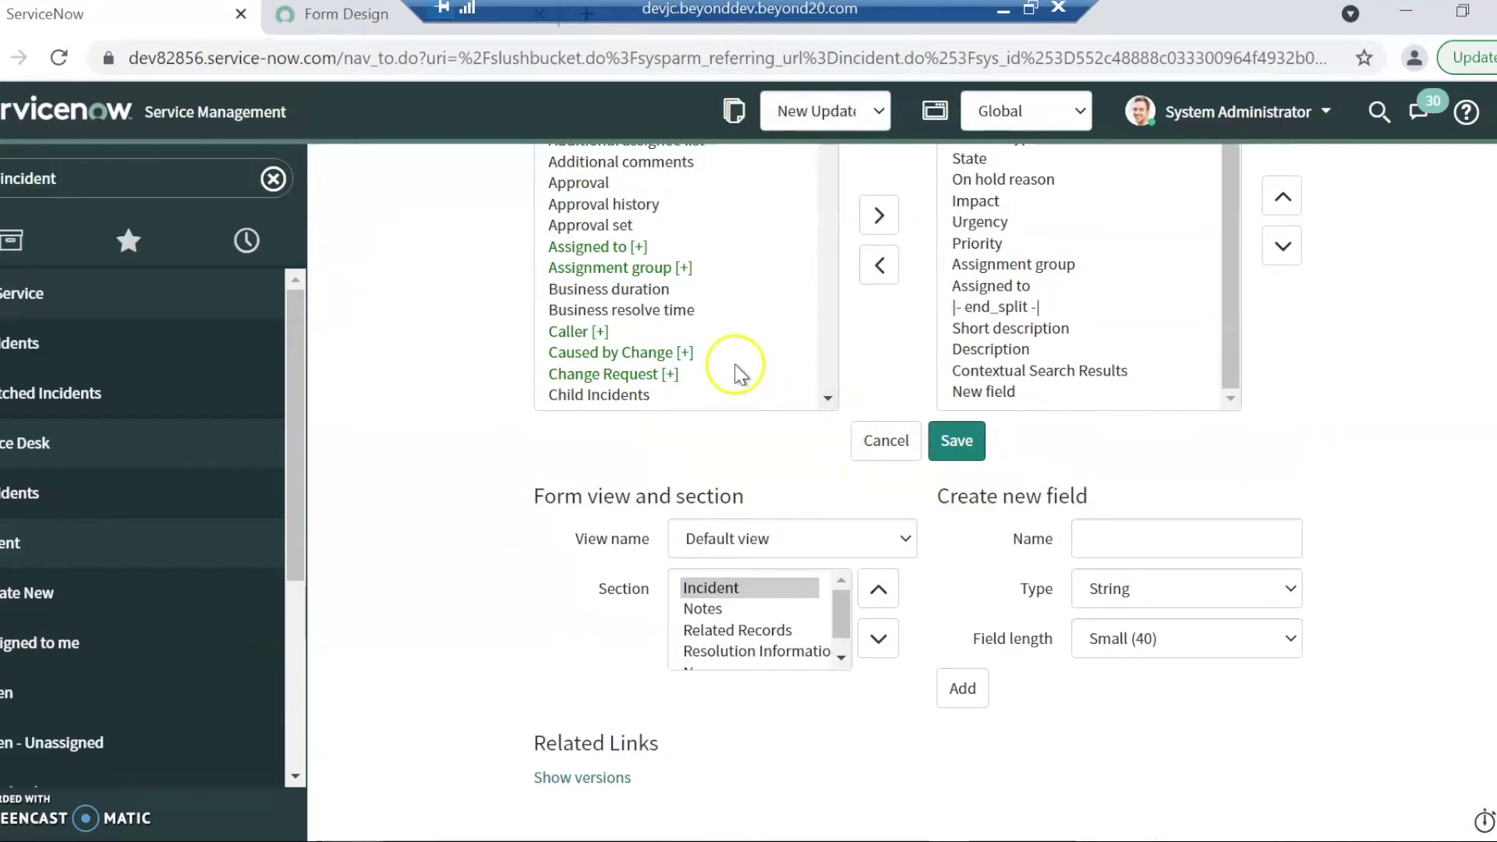
pyautogui.scroll(-15, 736, 378)
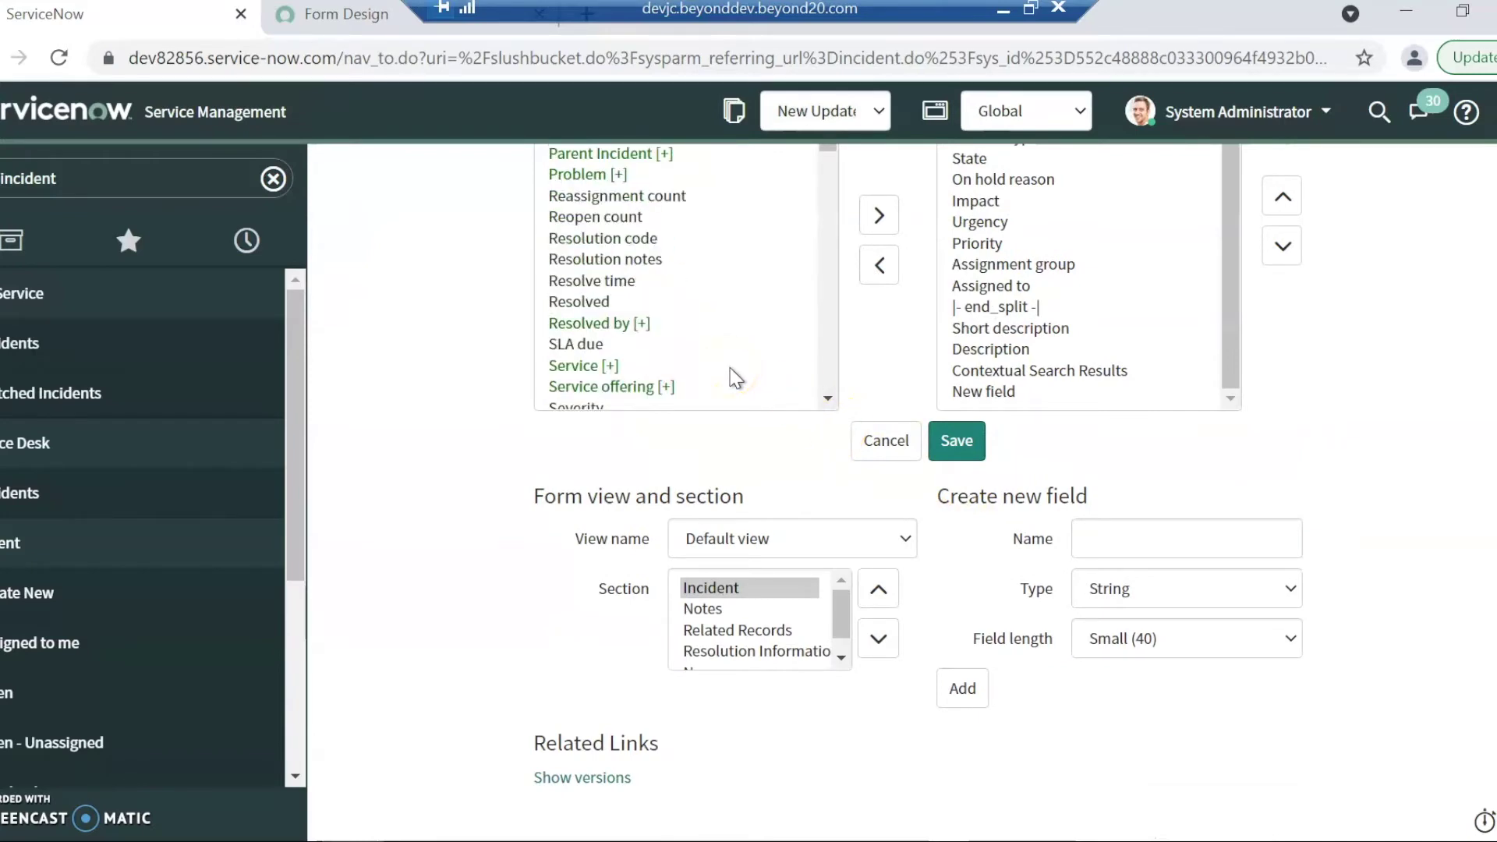
pyautogui.scroll(-5, 733, 376)
pyautogui.click(616, 243)
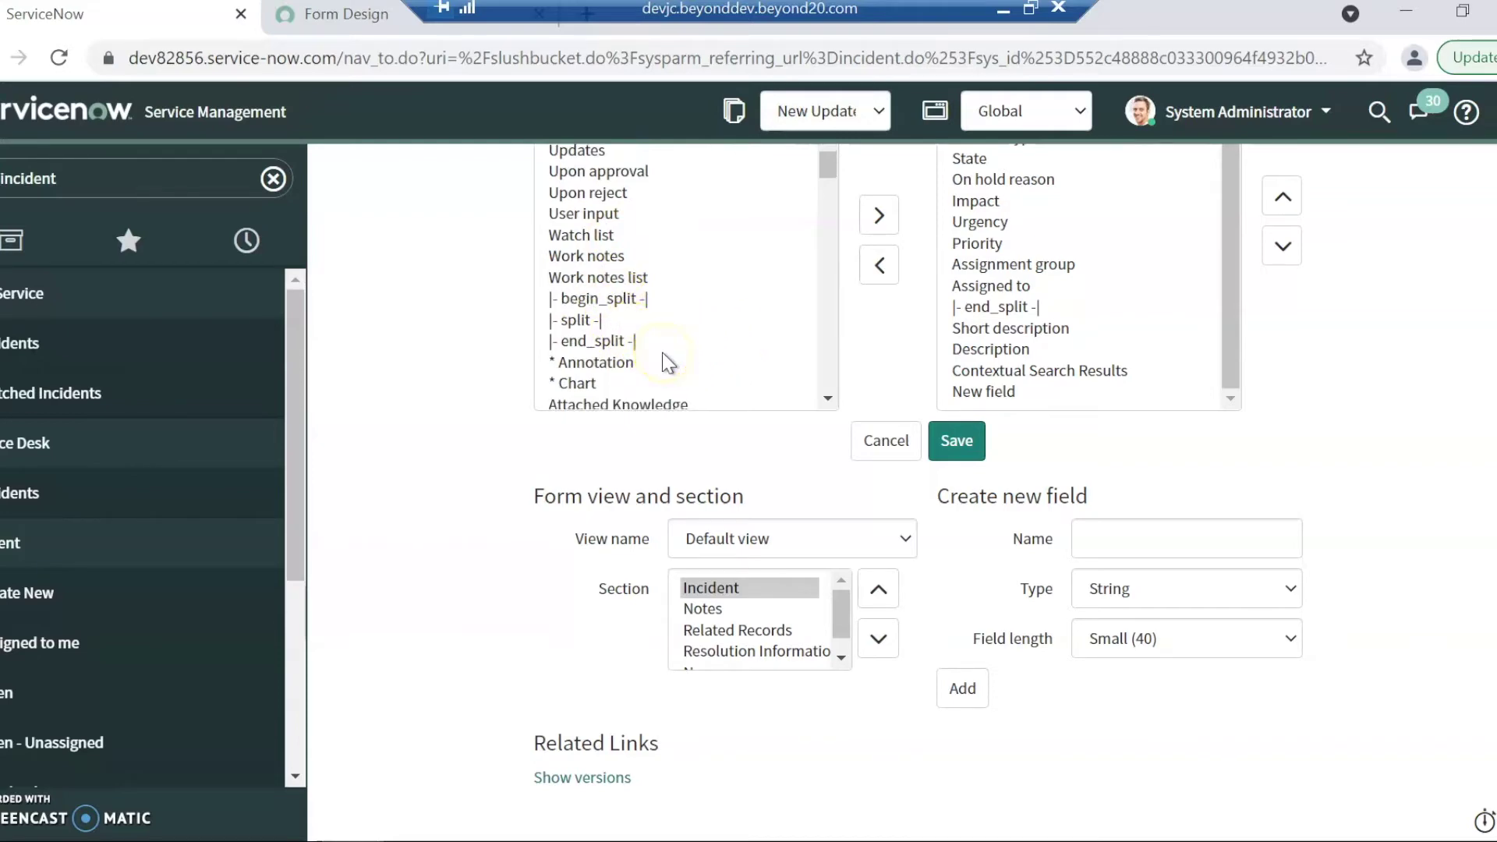
# Create a small String field named My TEST Field and add it to the Incident form's selected fields.
pyautogui.scroll(-1, 663, 355)
pyautogui.click(358, 384)
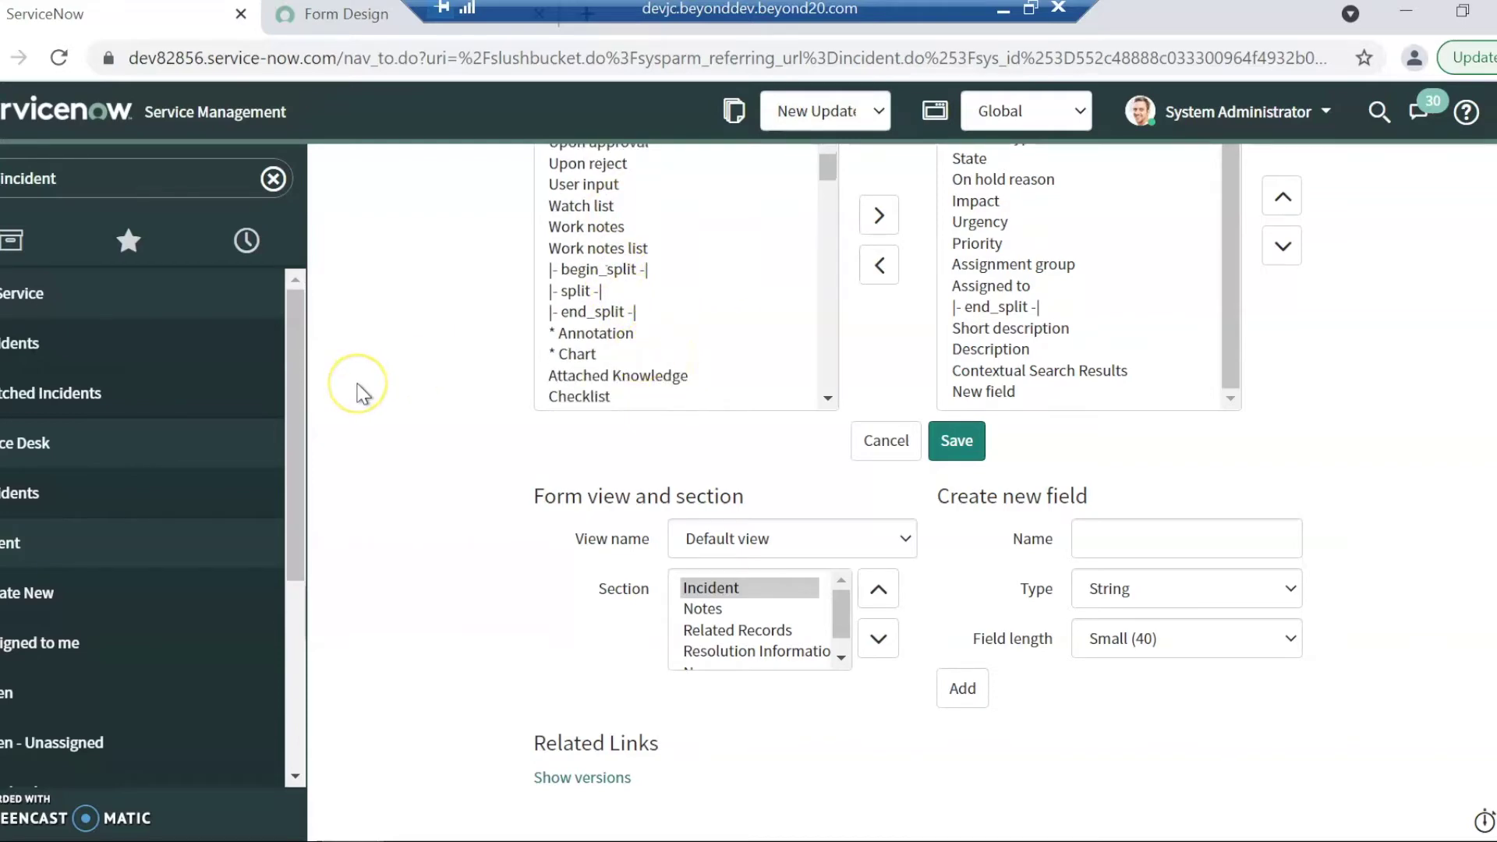
pyautogui.scroll(3, 358, 386)
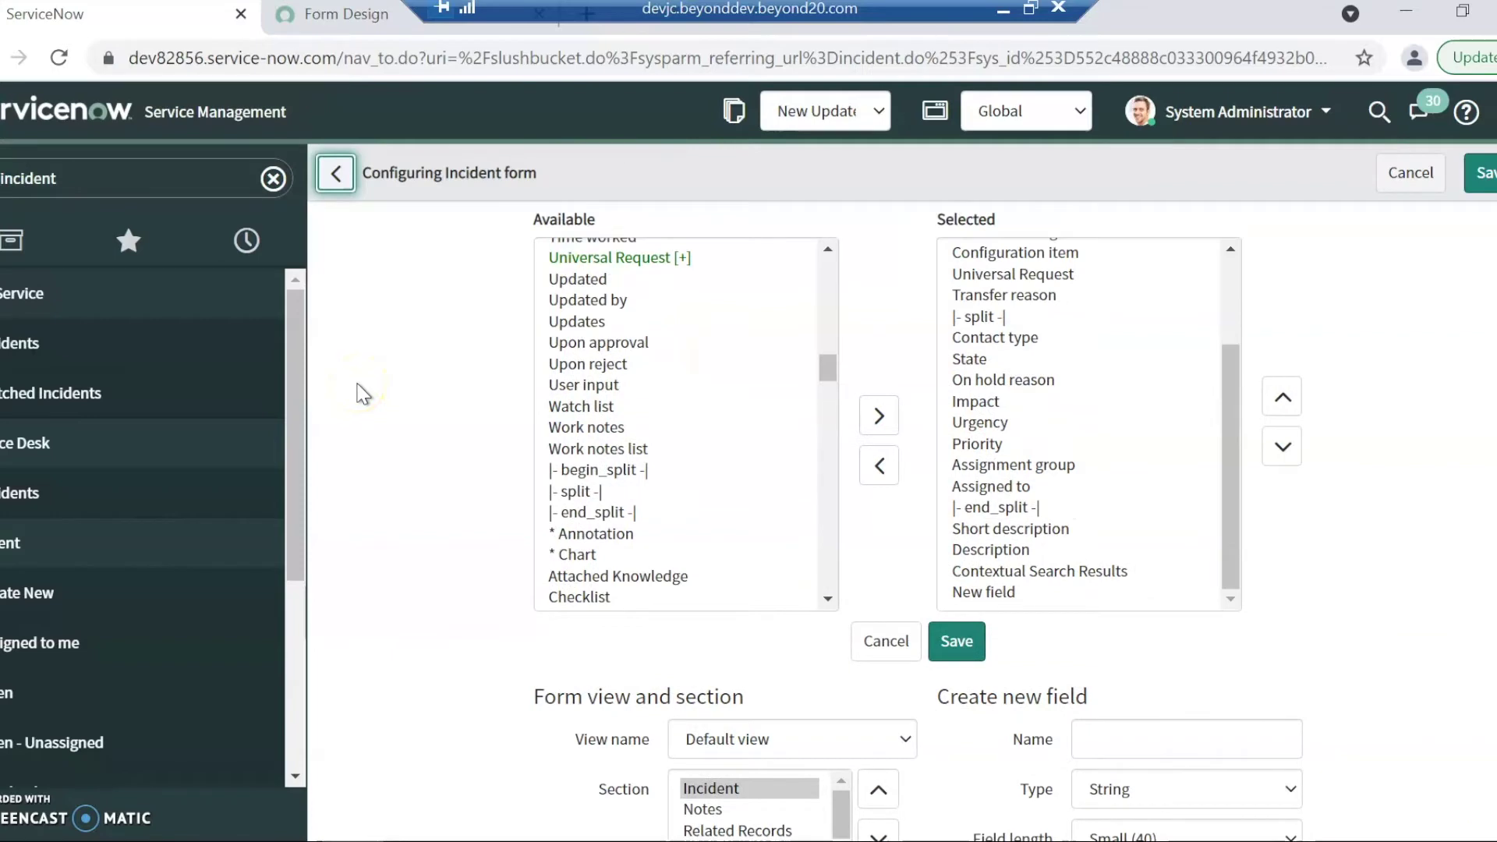
pyautogui.click(1185, 730)
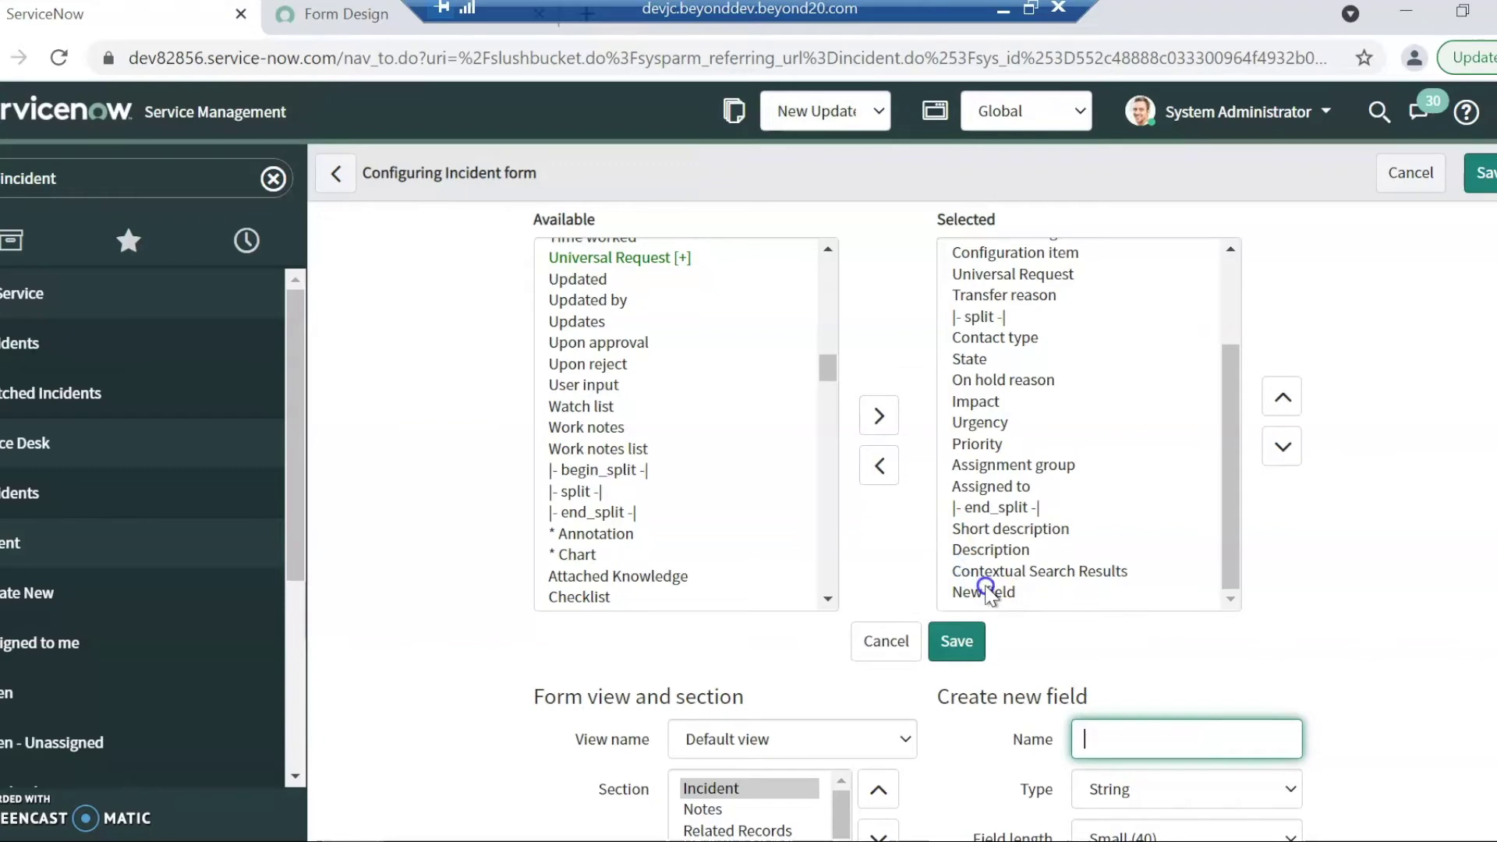
pyautogui.write('My TEST F')
pyautogui.write('i')
pyautogui.write('ield')
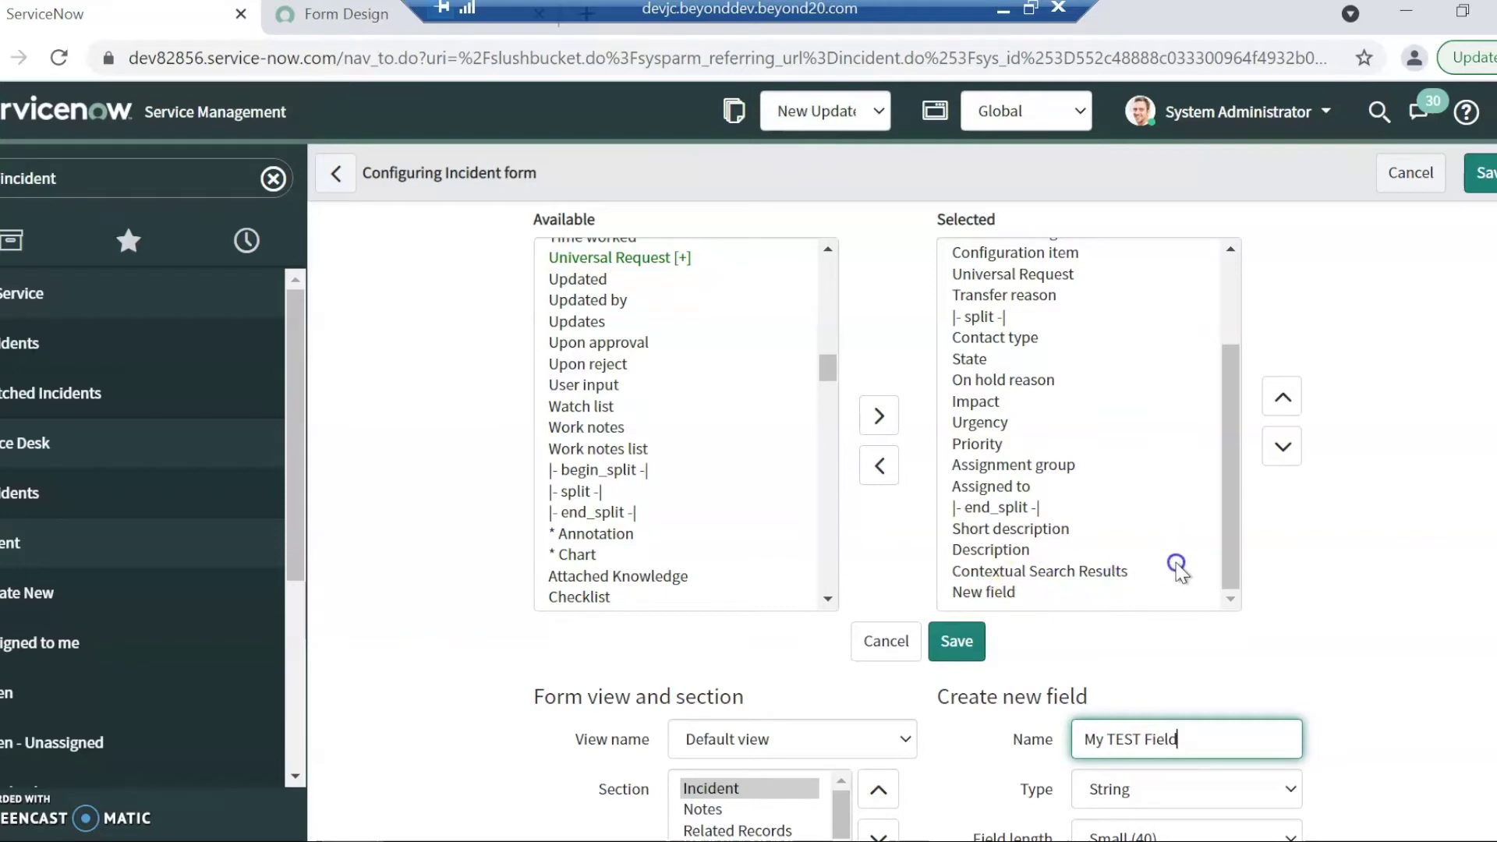
pyautogui.scroll(-2, 987, 741)
pyautogui.click(961, 690)
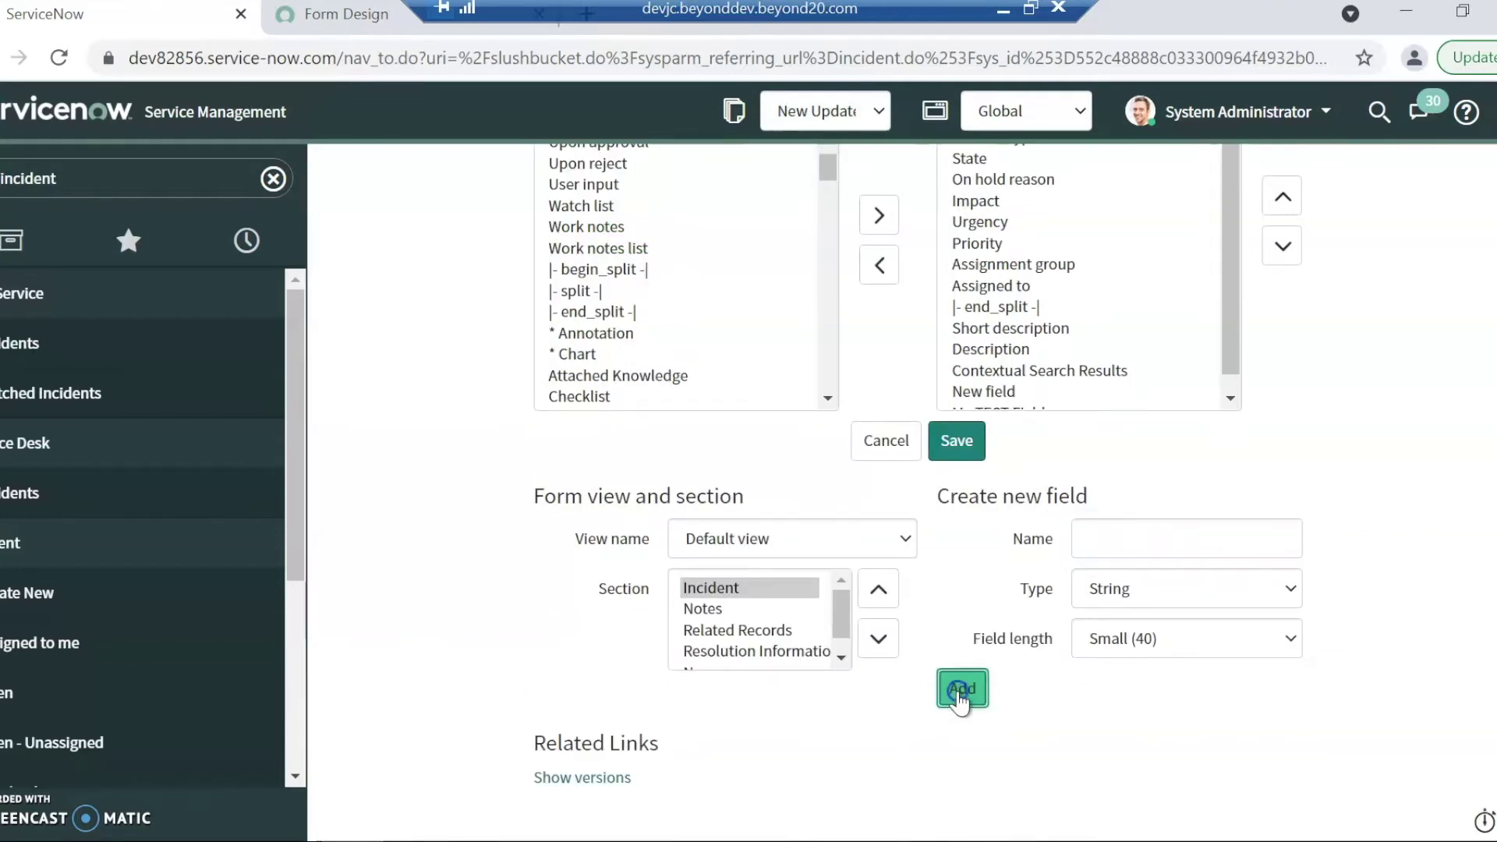
pyautogui.scroll(-1, 1076, 286)
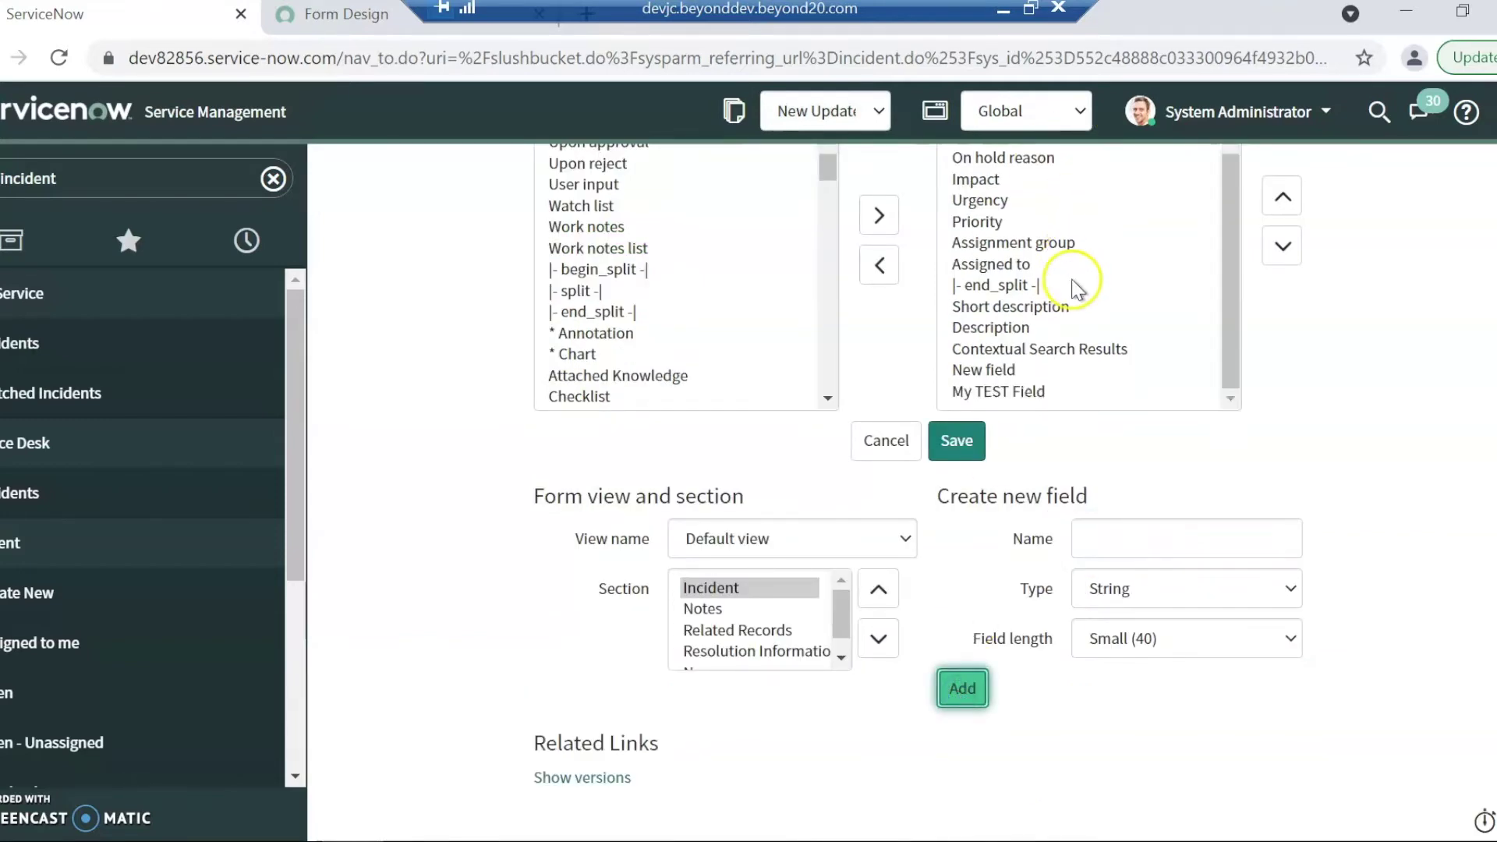
# Select My TEST Field among the selected fields and save the Incident form layout.
pyautogui.click(969, 392)
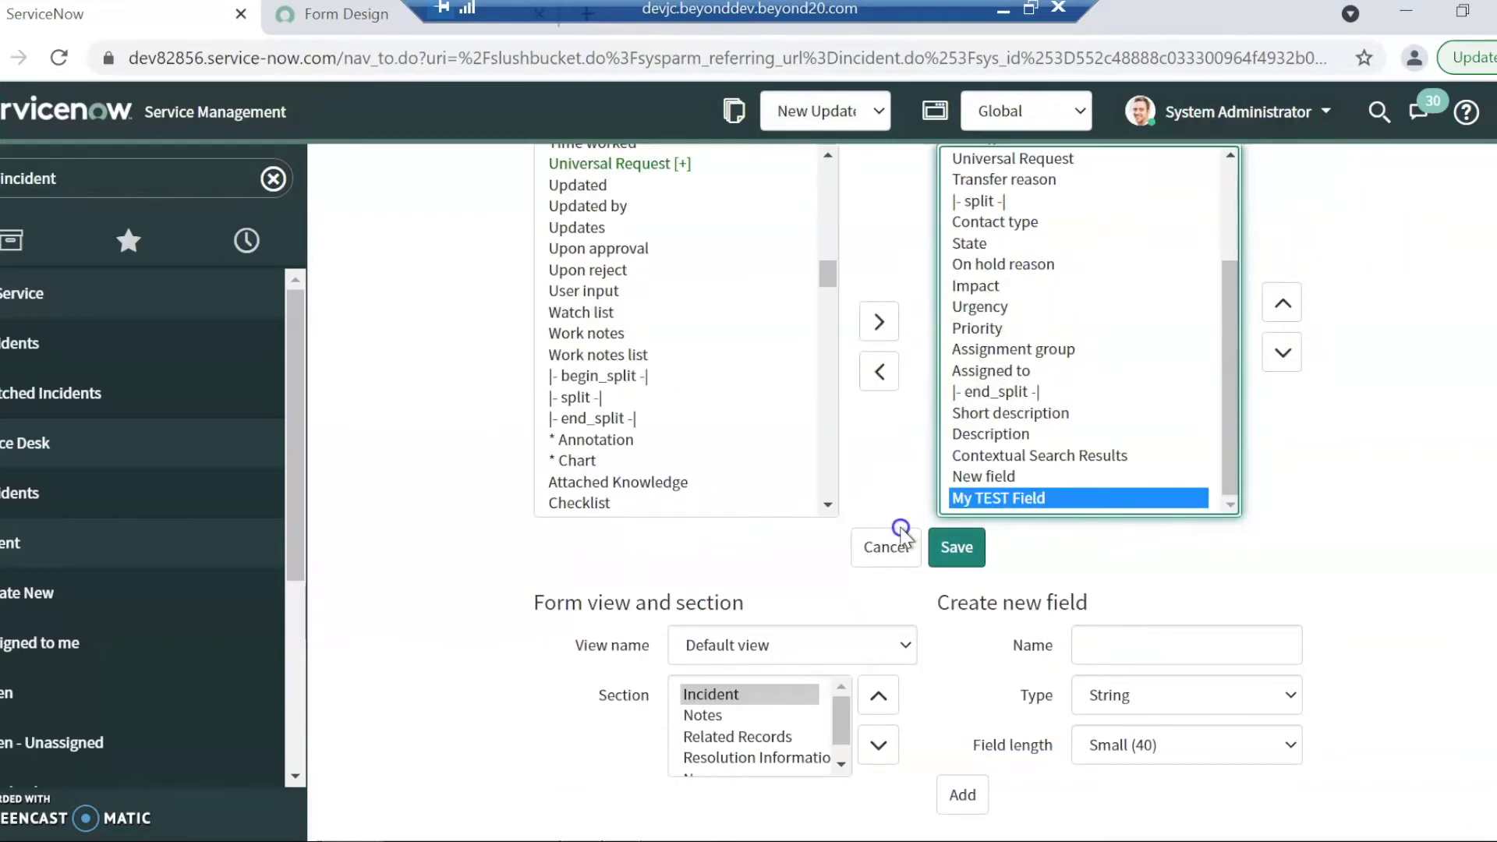
pyautogui.click(930, 546)
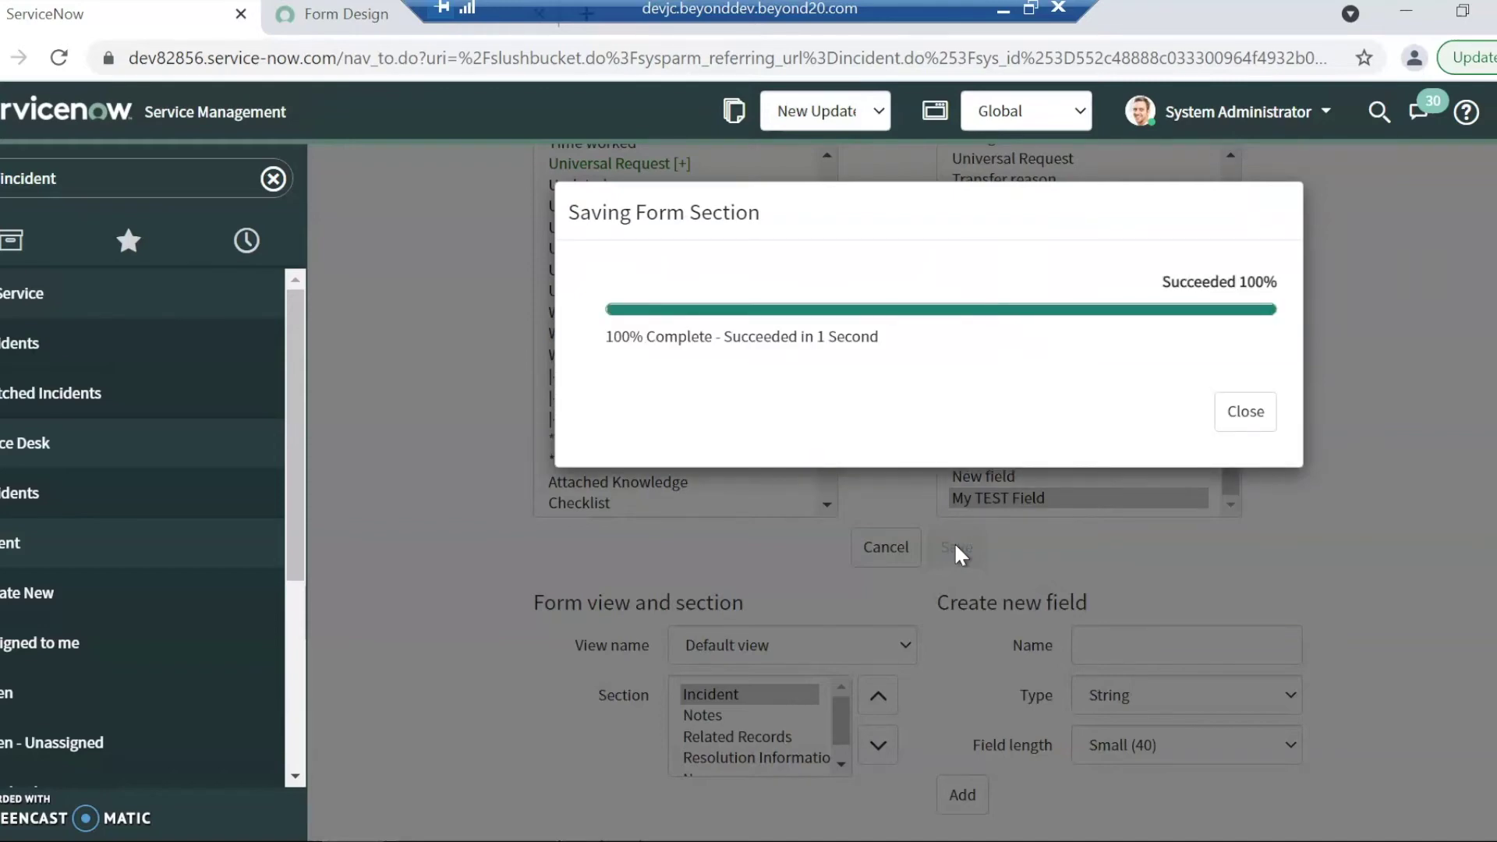
pyautogui.click(1252, 411)
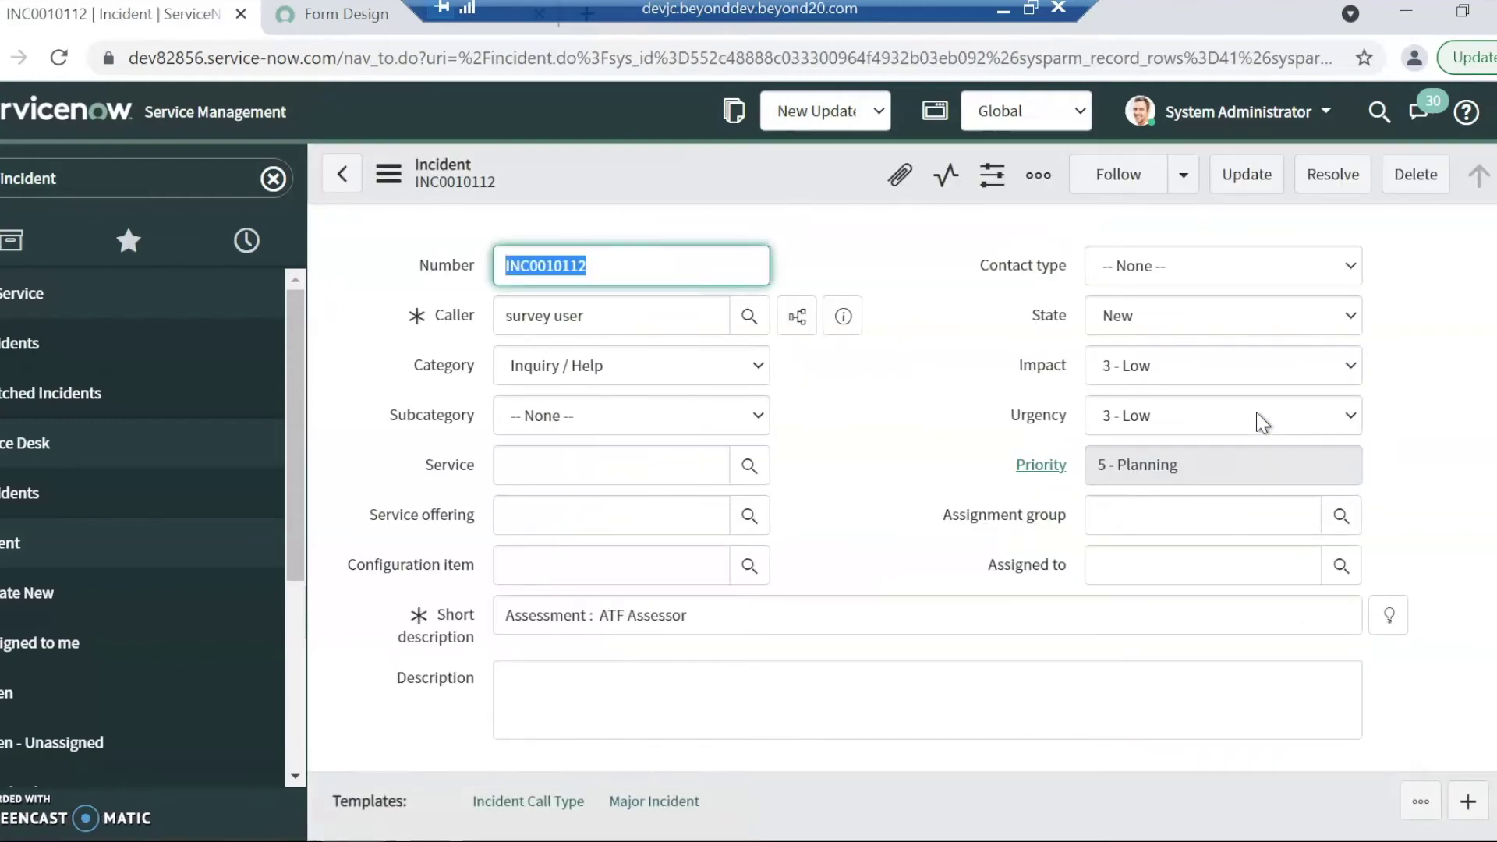
# Check how New field and My TEST Field are placed on the incident record between the description and notes areas.
pyautogui.scroll(-6, 1257, 412)
pyautogui.scroll(3, 1256, 413)
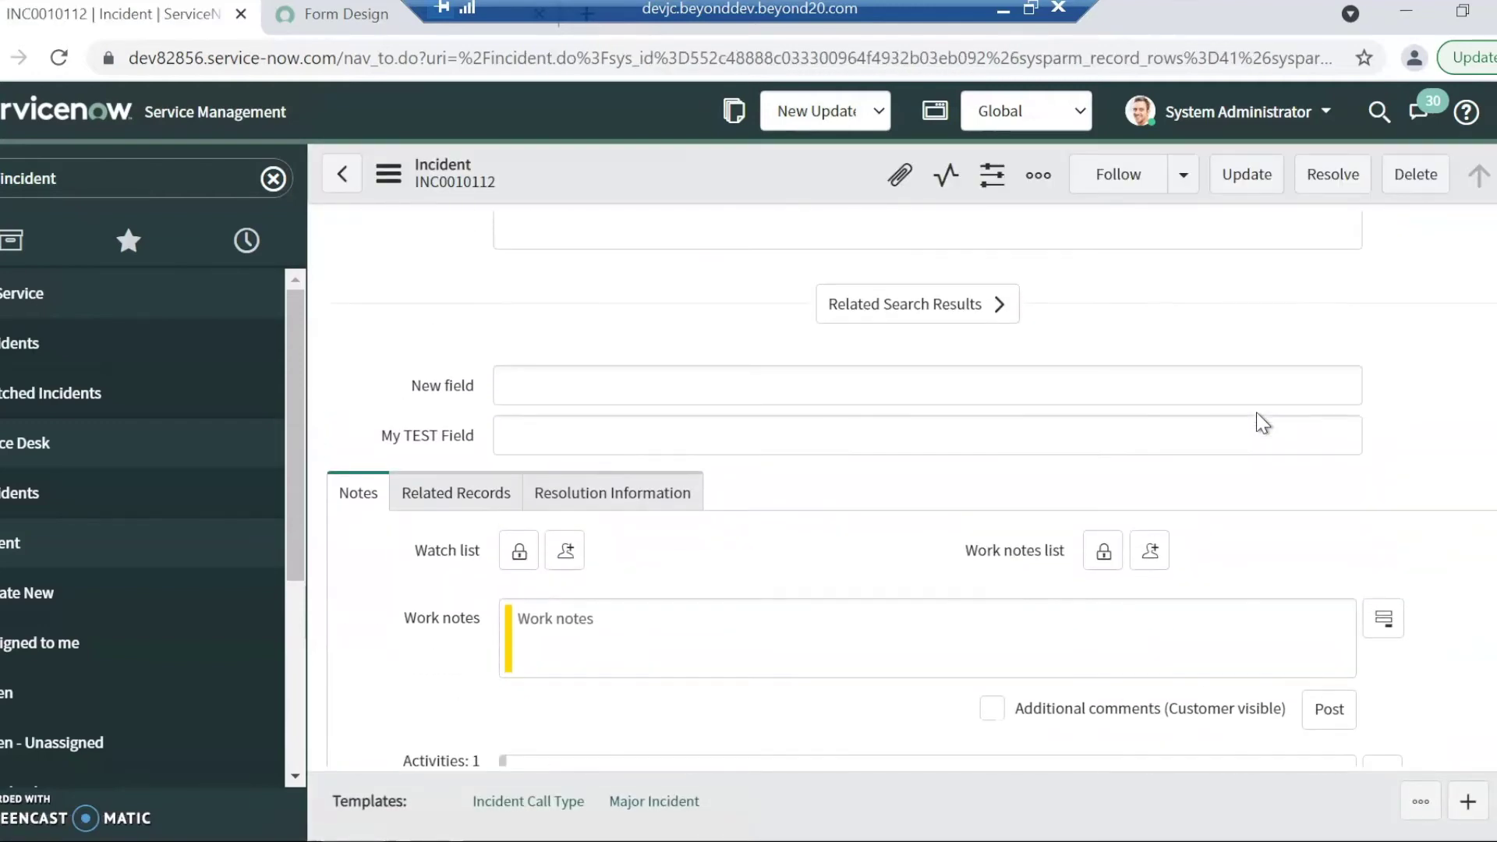
pyautogui.click(449, 552)
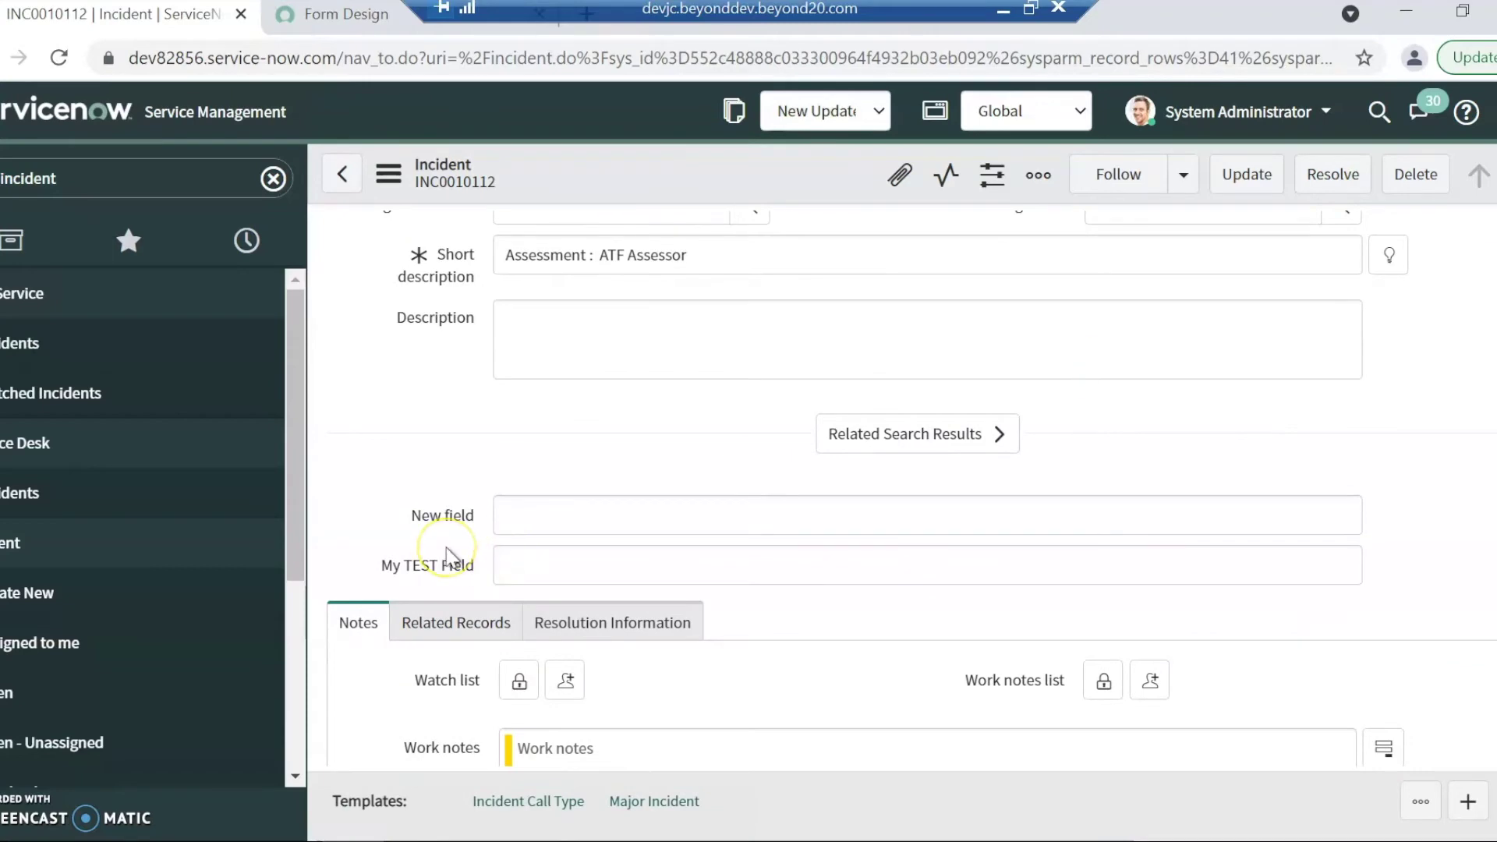
pyautogui.click(527, 498)
pyautogui.scroll(3, 528, 497)
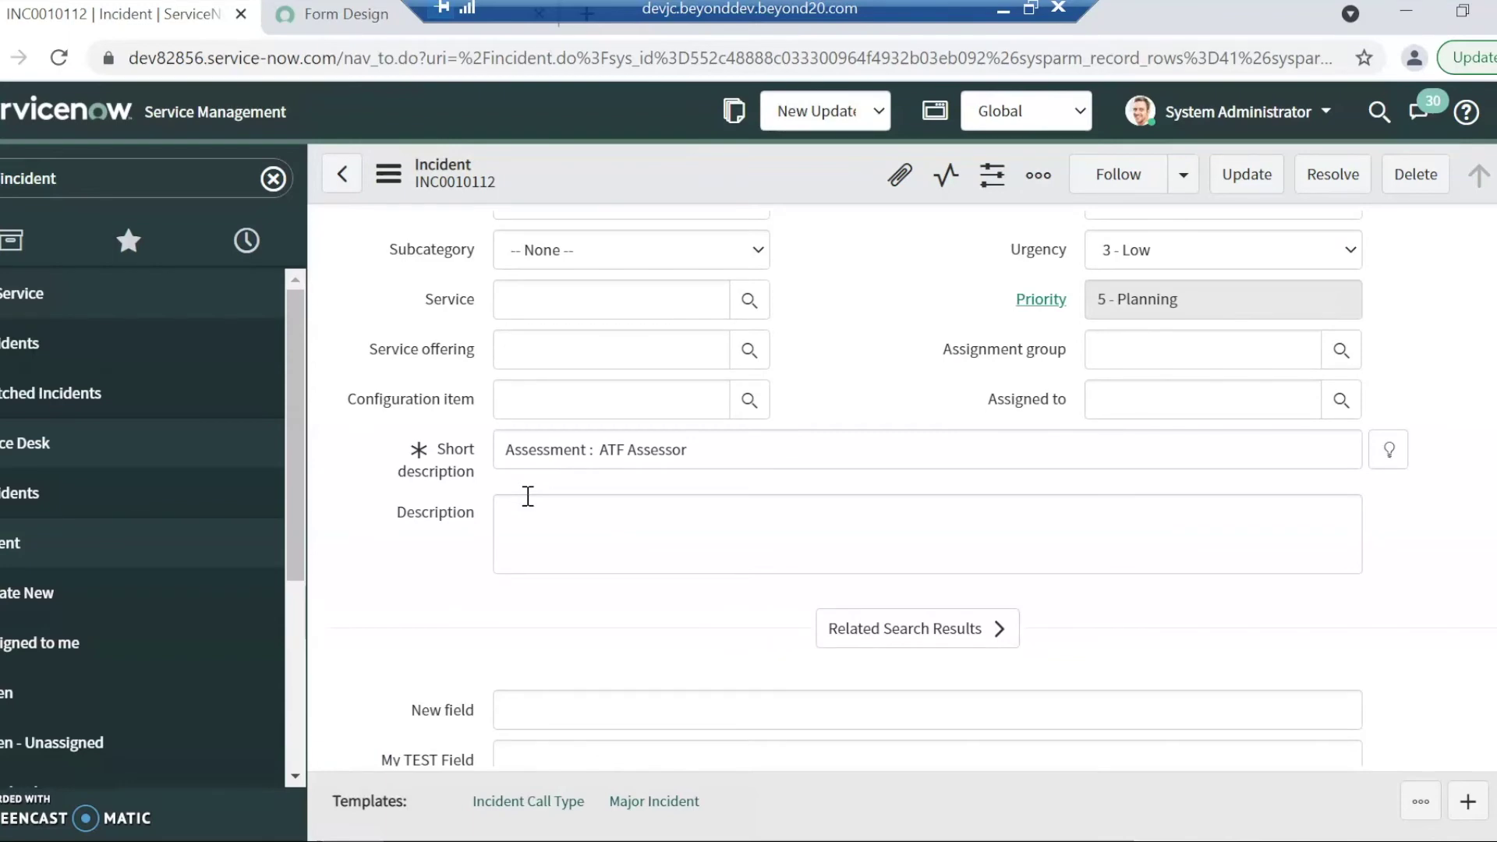
pyautogui.scroll(-5, 528, 497)
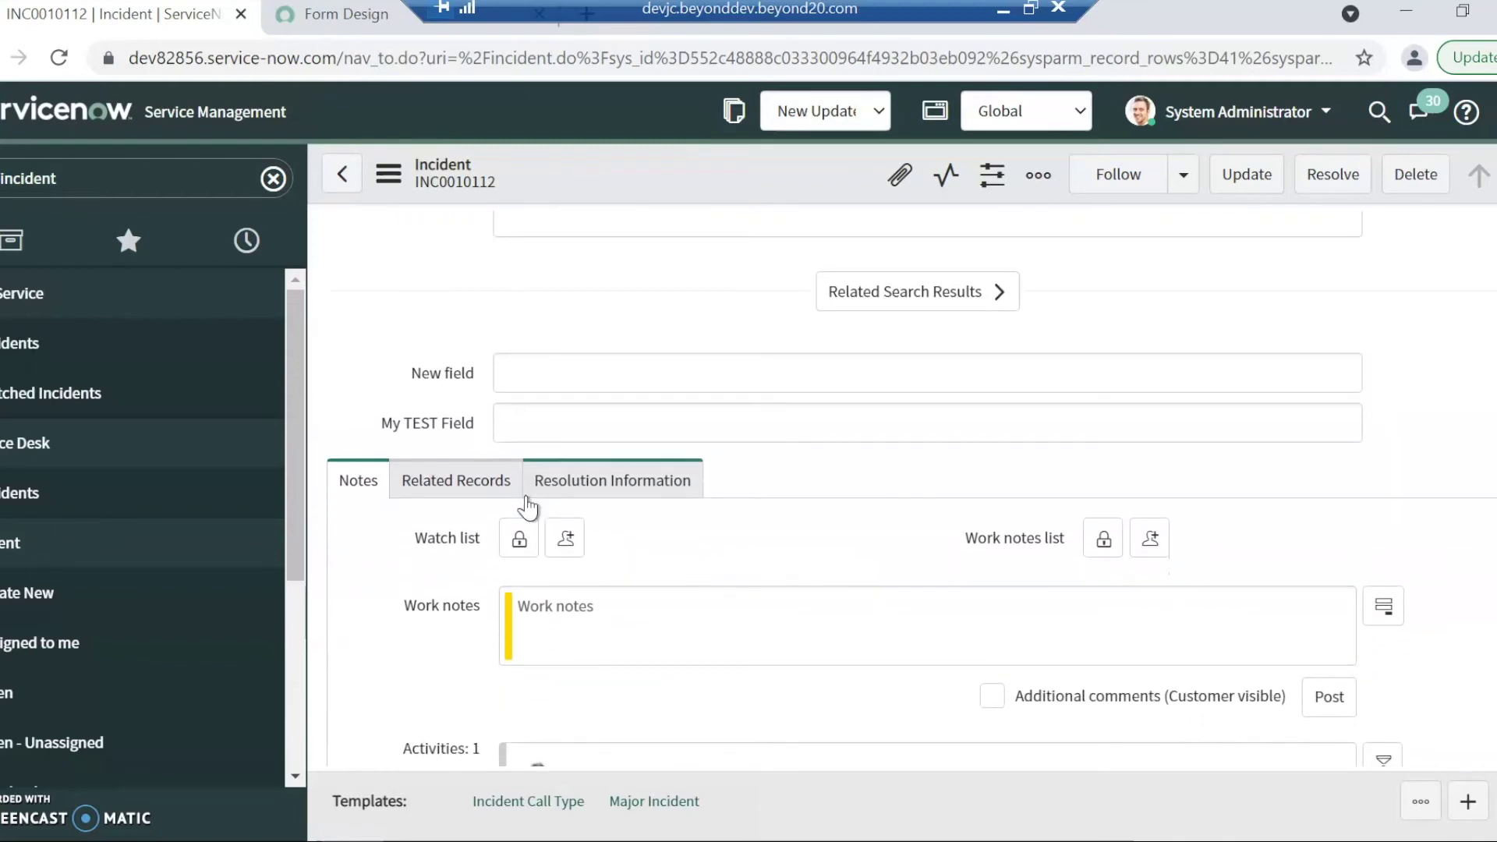
# Examine the Incident form's sections, column options and available fields in Form Design.
pyautogui.click(326, 14)
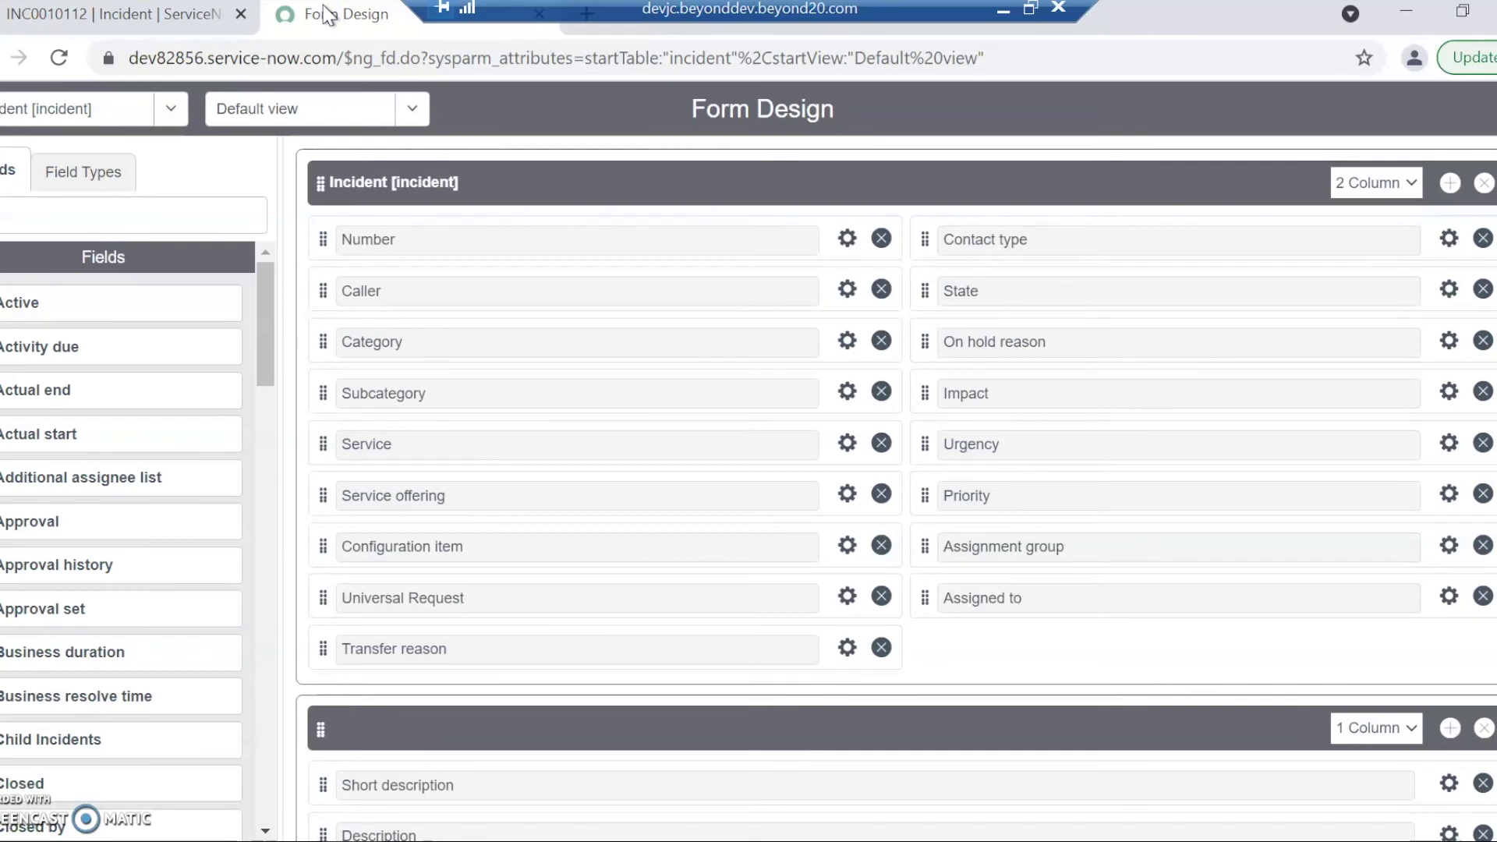
pyautogui.click(270, 81)
pyautogui.scroll(-1, 591, 374)
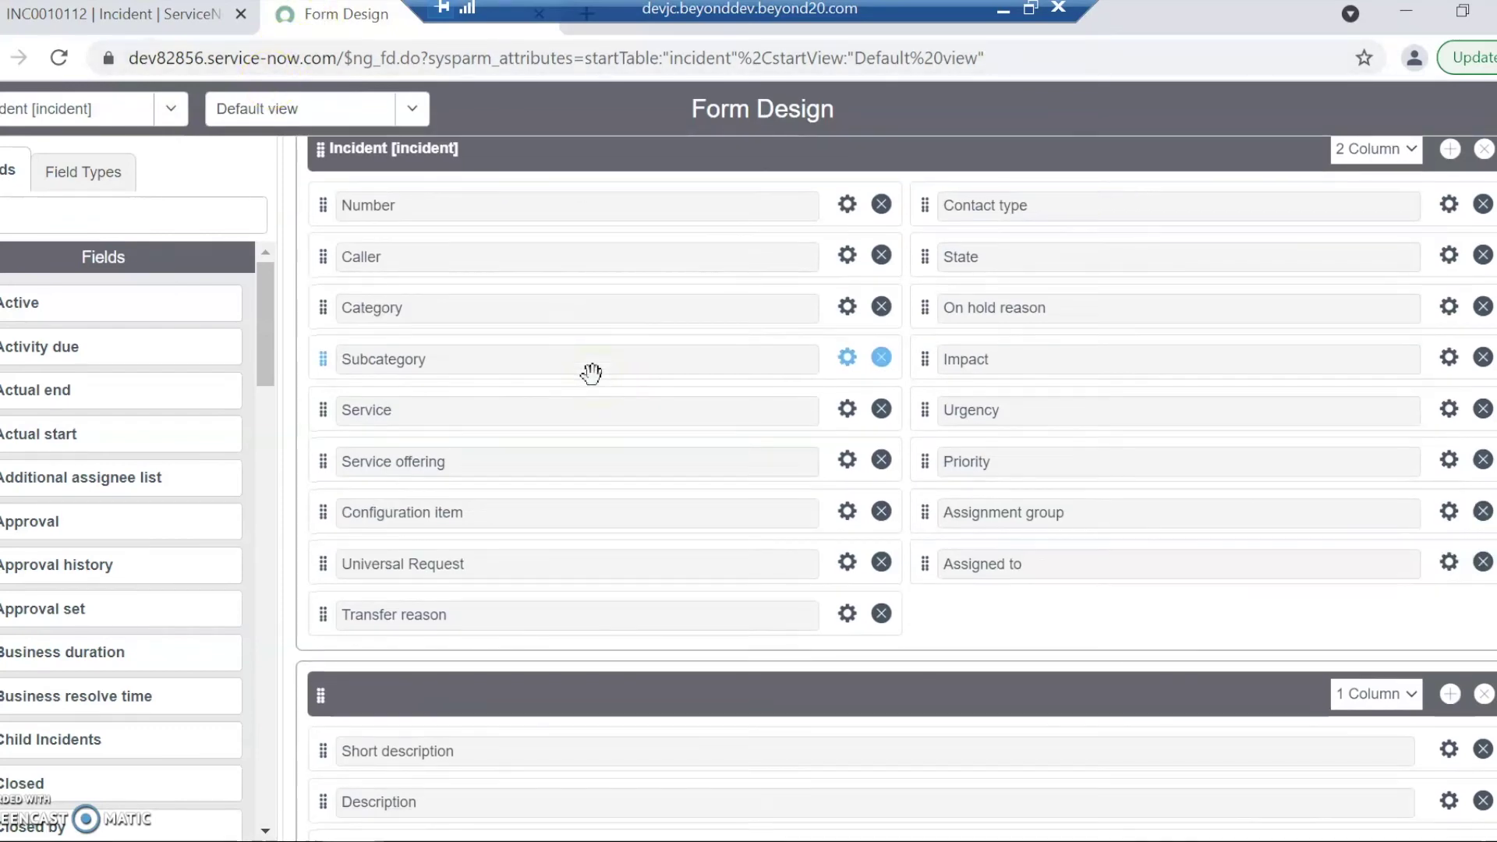
pyautogui.click(42, 162)
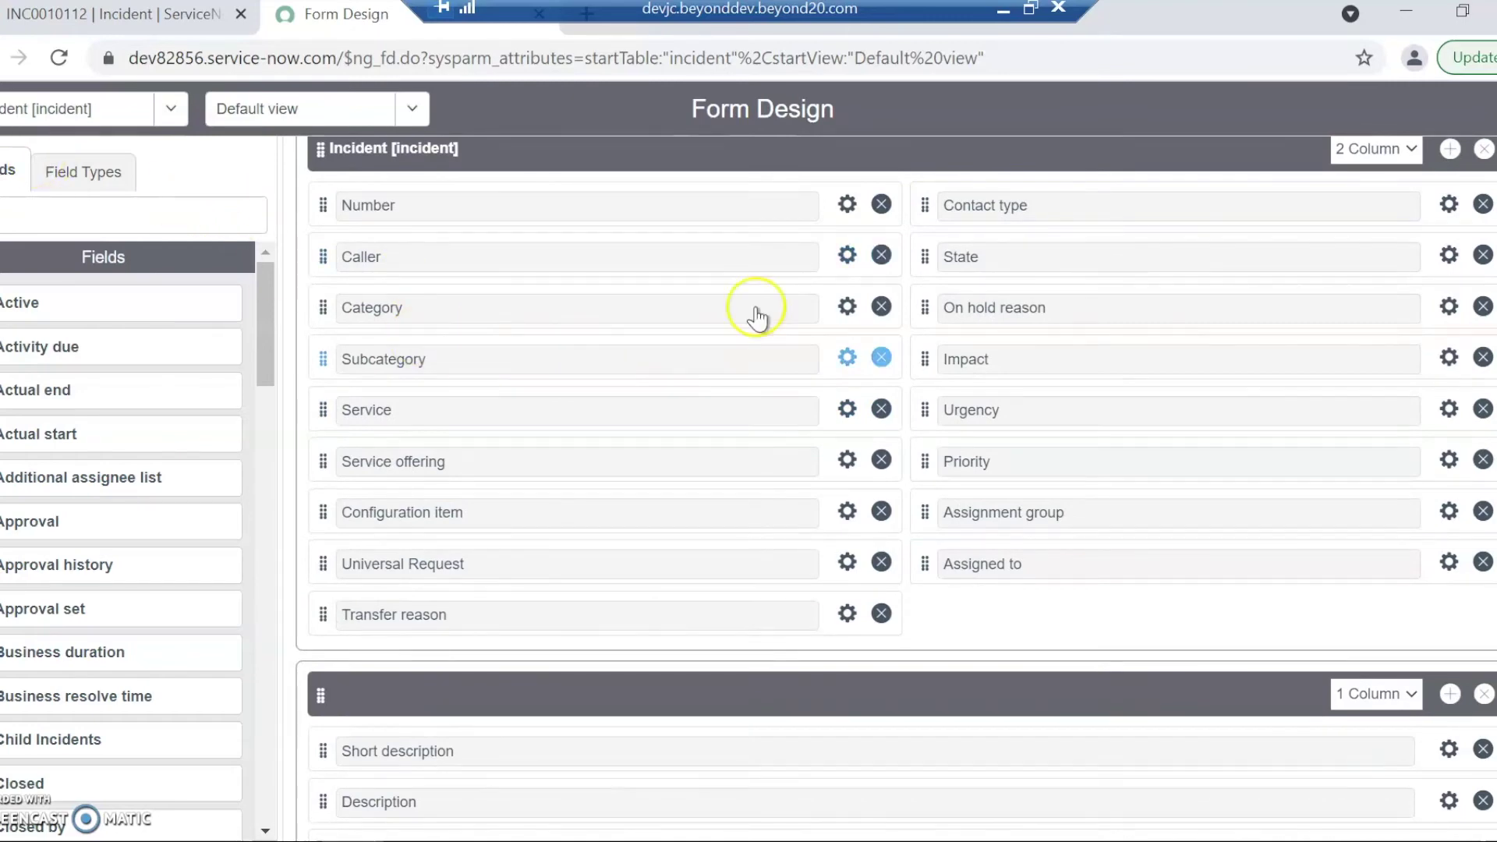
pyautogui.click(1390, 164)
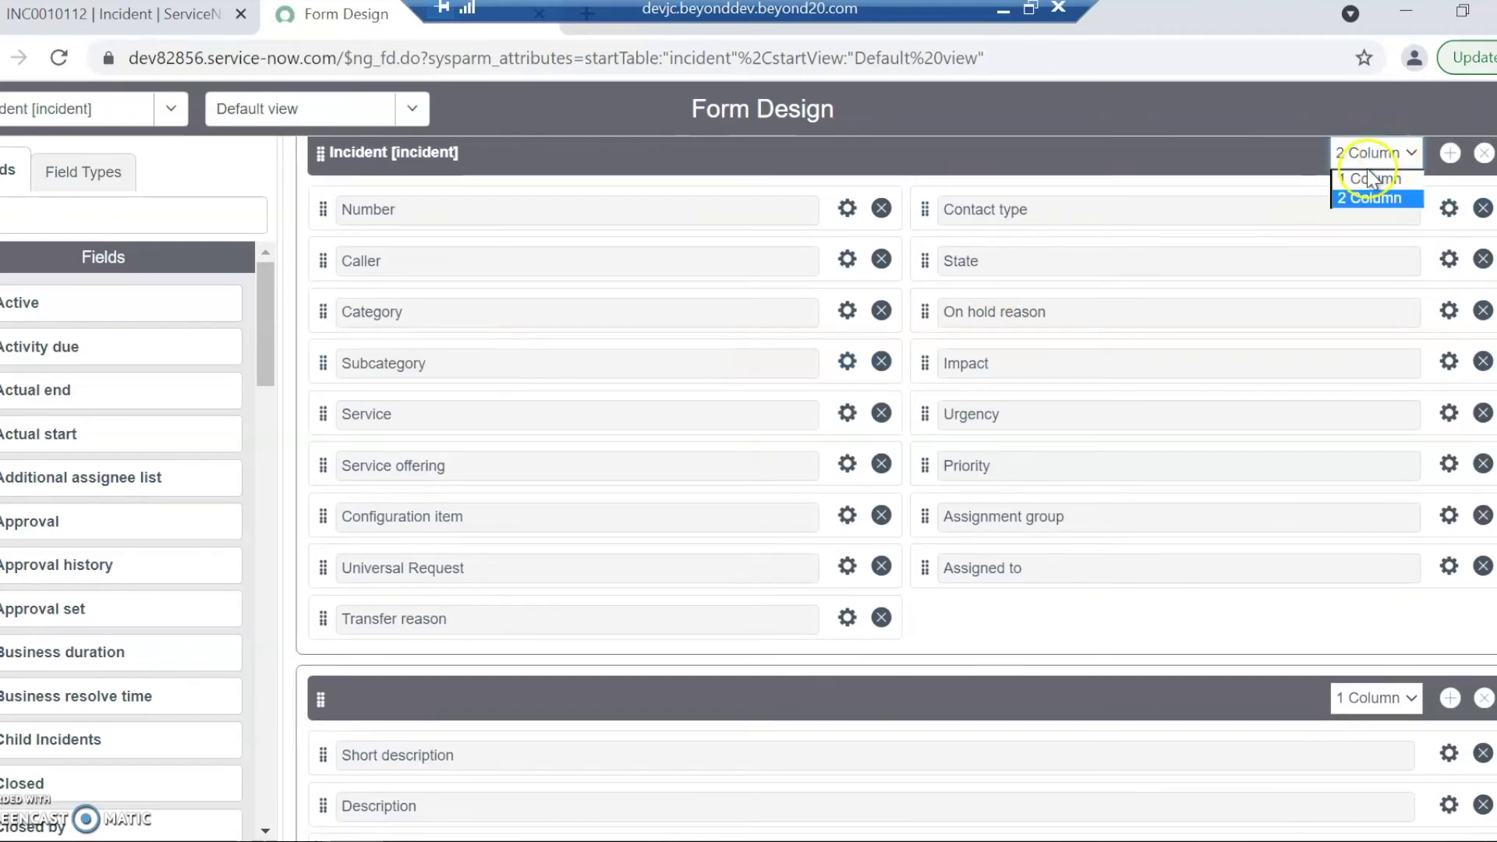
pyautogui.click(1160, 167)
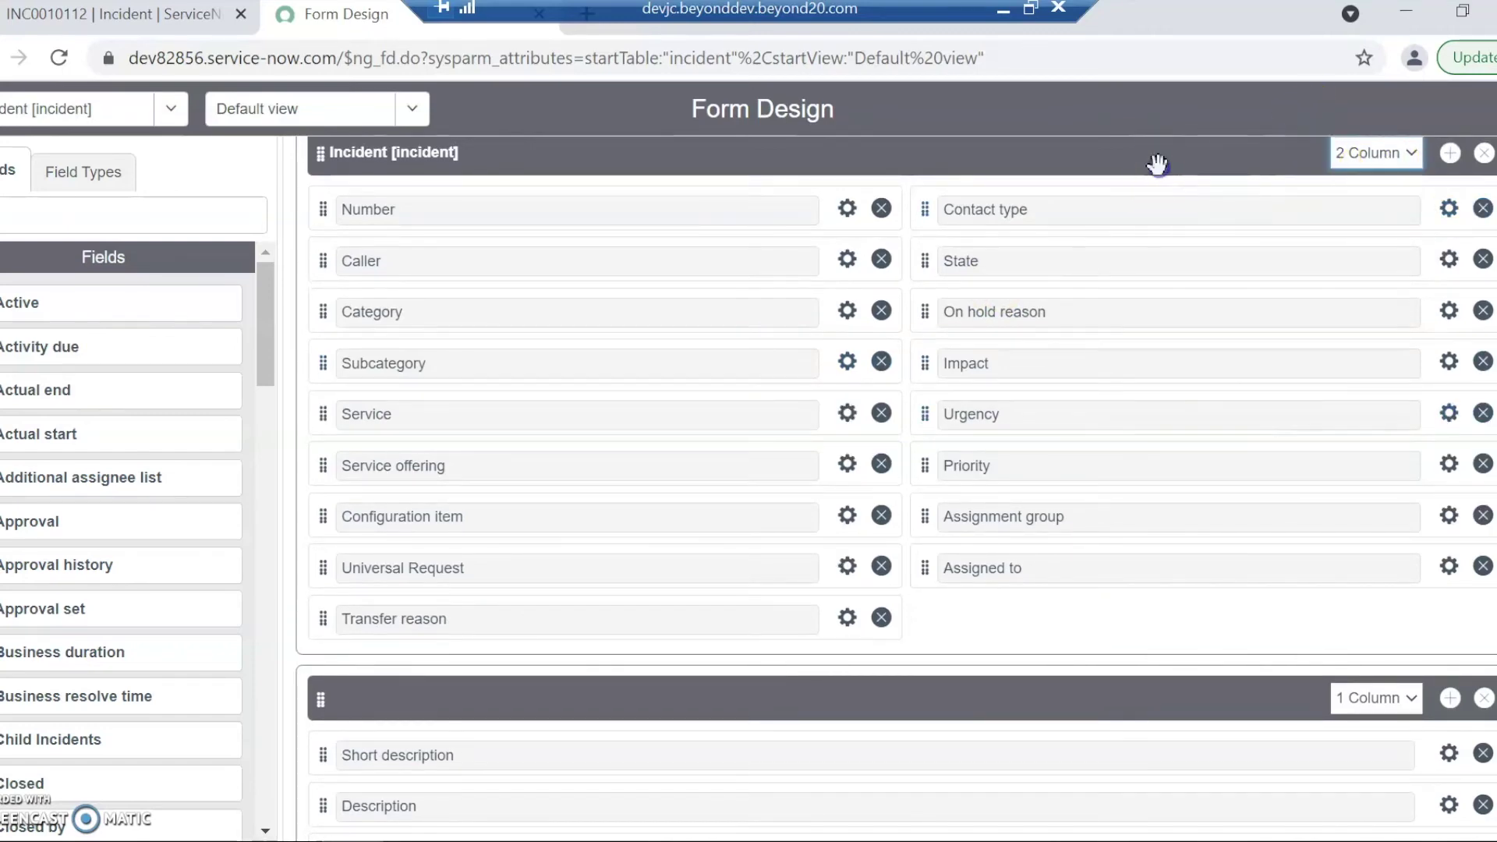
pyautogui.scroll(-8, 101, 480)
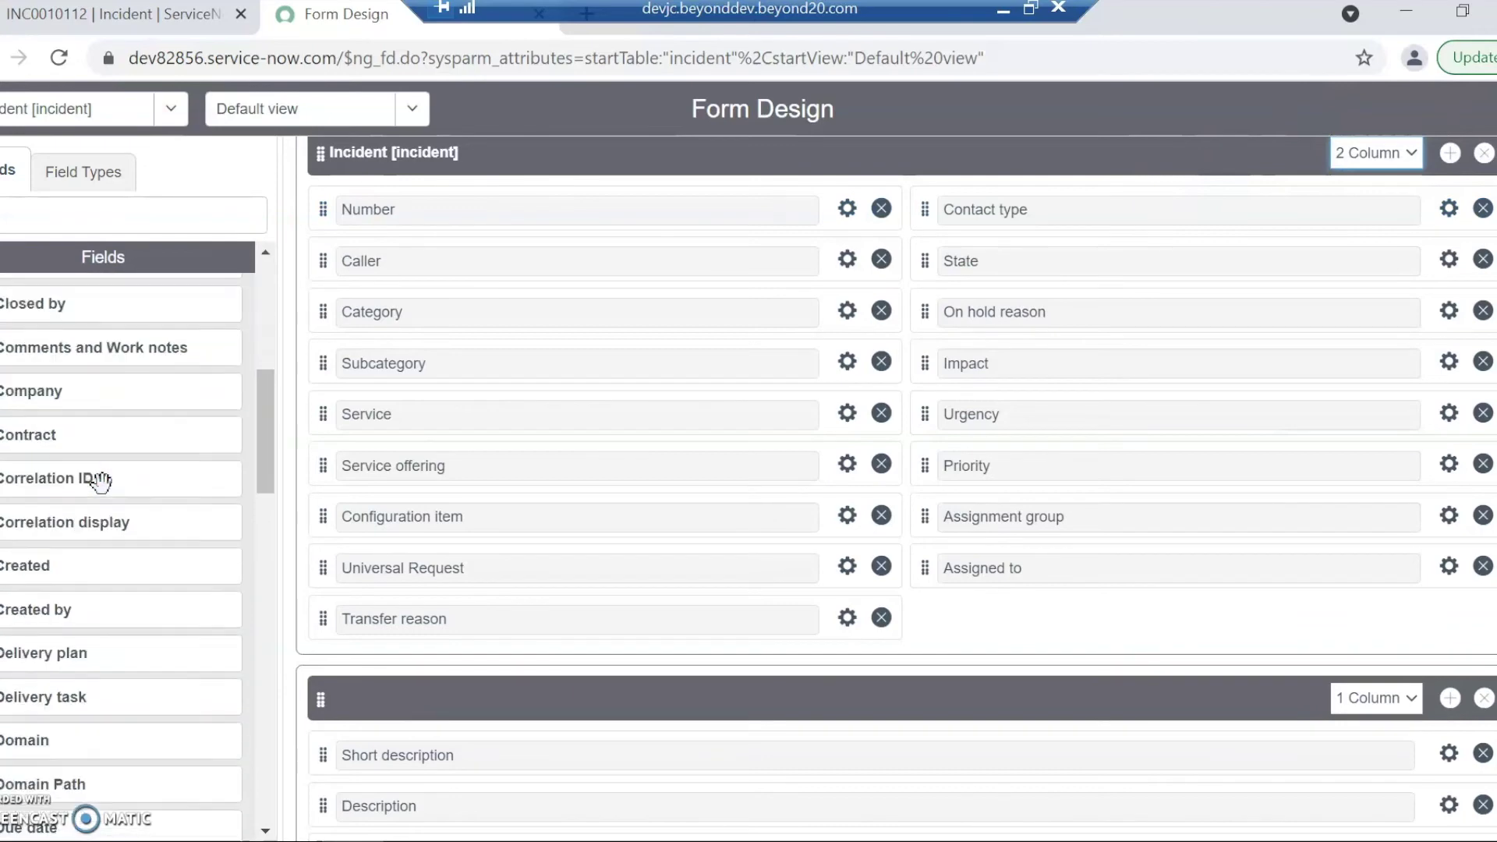
pyautogui.scroll(-6, 101, 480)
# Add a new True/False field beneath Assigned to in the second column of the Incident section.
pyautogui.click(72, 173)
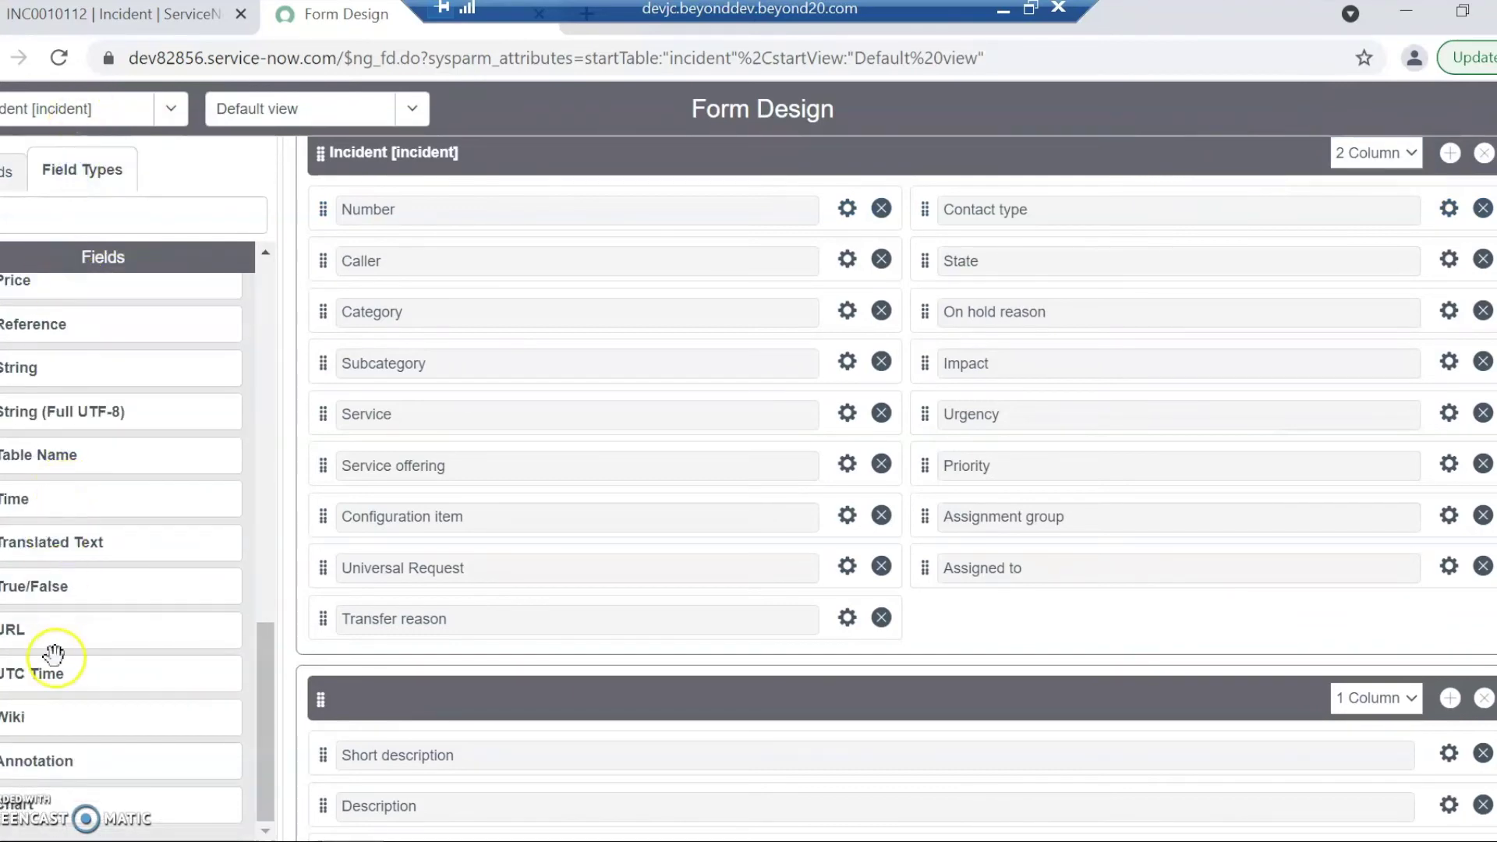
pyautogui.moveTo(100, 601); pyautogui.dragTo(1090, 642)
pyautogui.scroll(-10, 1090, 642)
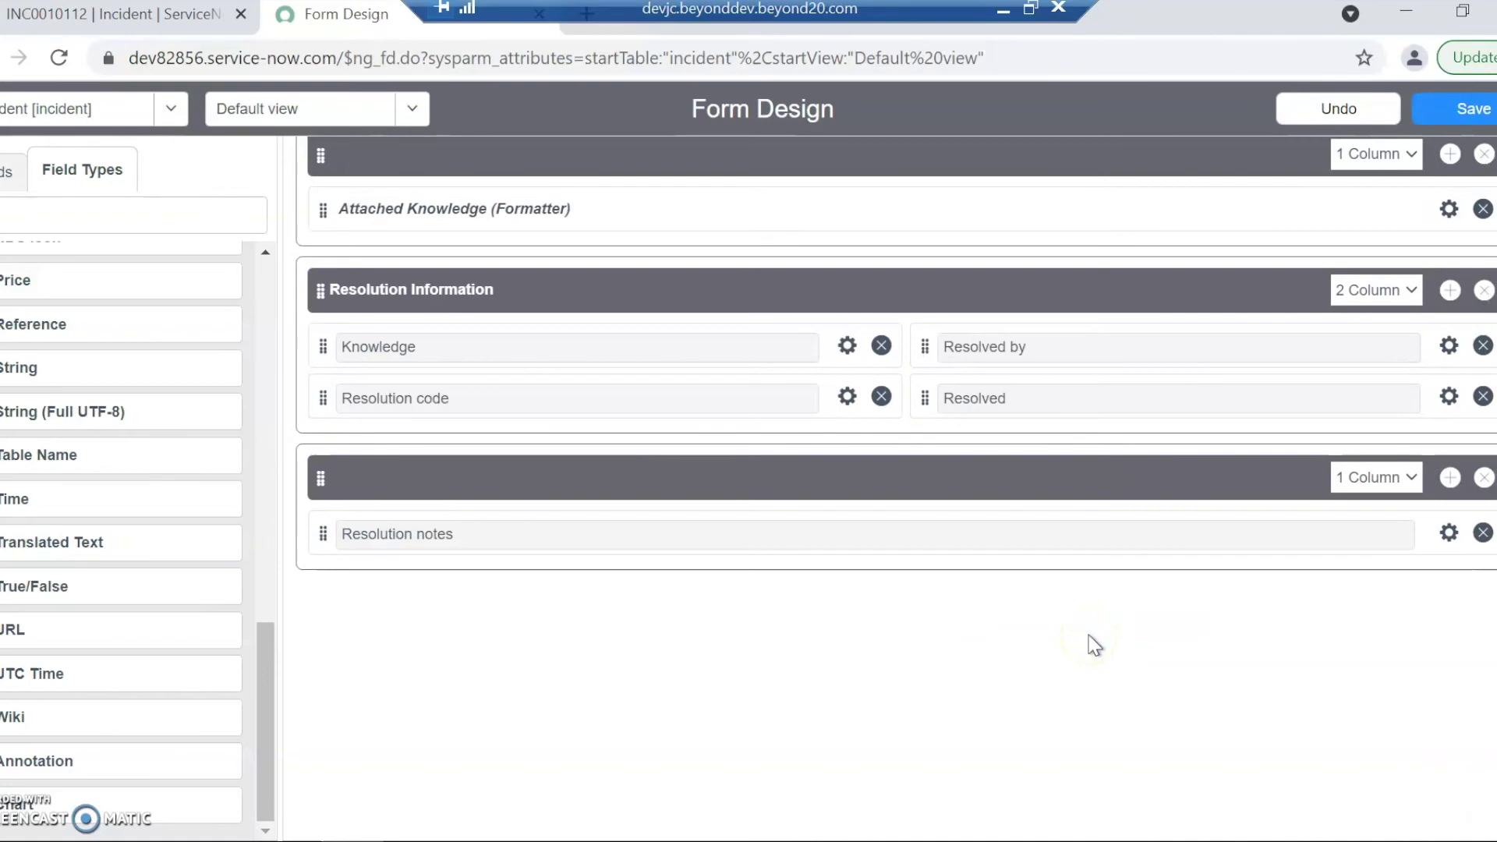
pyautogui.scroll(10, 1094, 644)
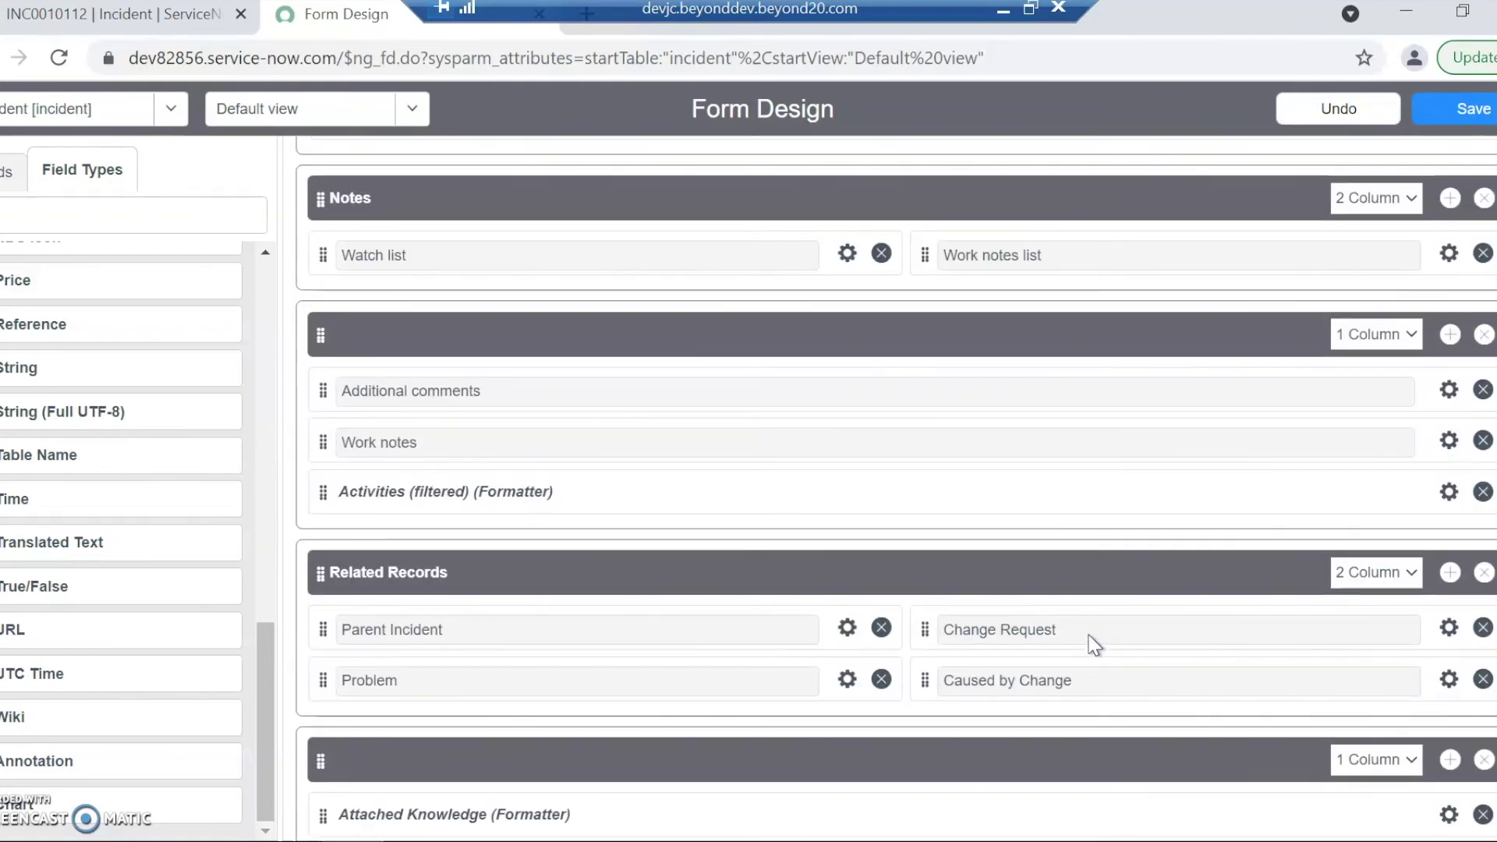
pyautogui.scroll(5, 1094, 644)
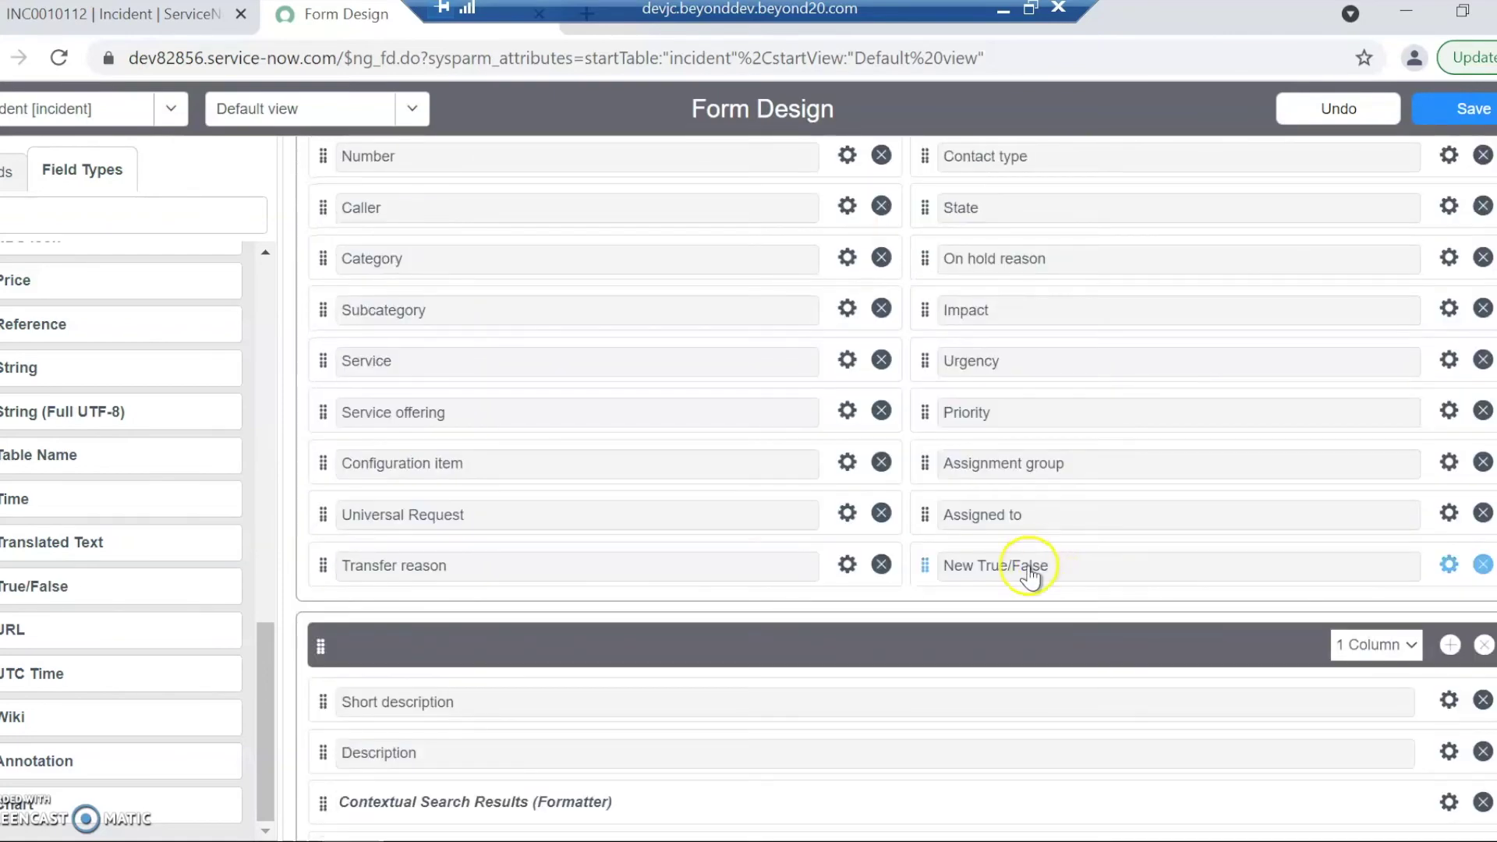
# Set the new field's label to ServiceNow True/False and save the form design.
pyautogui.click(1449, 567)
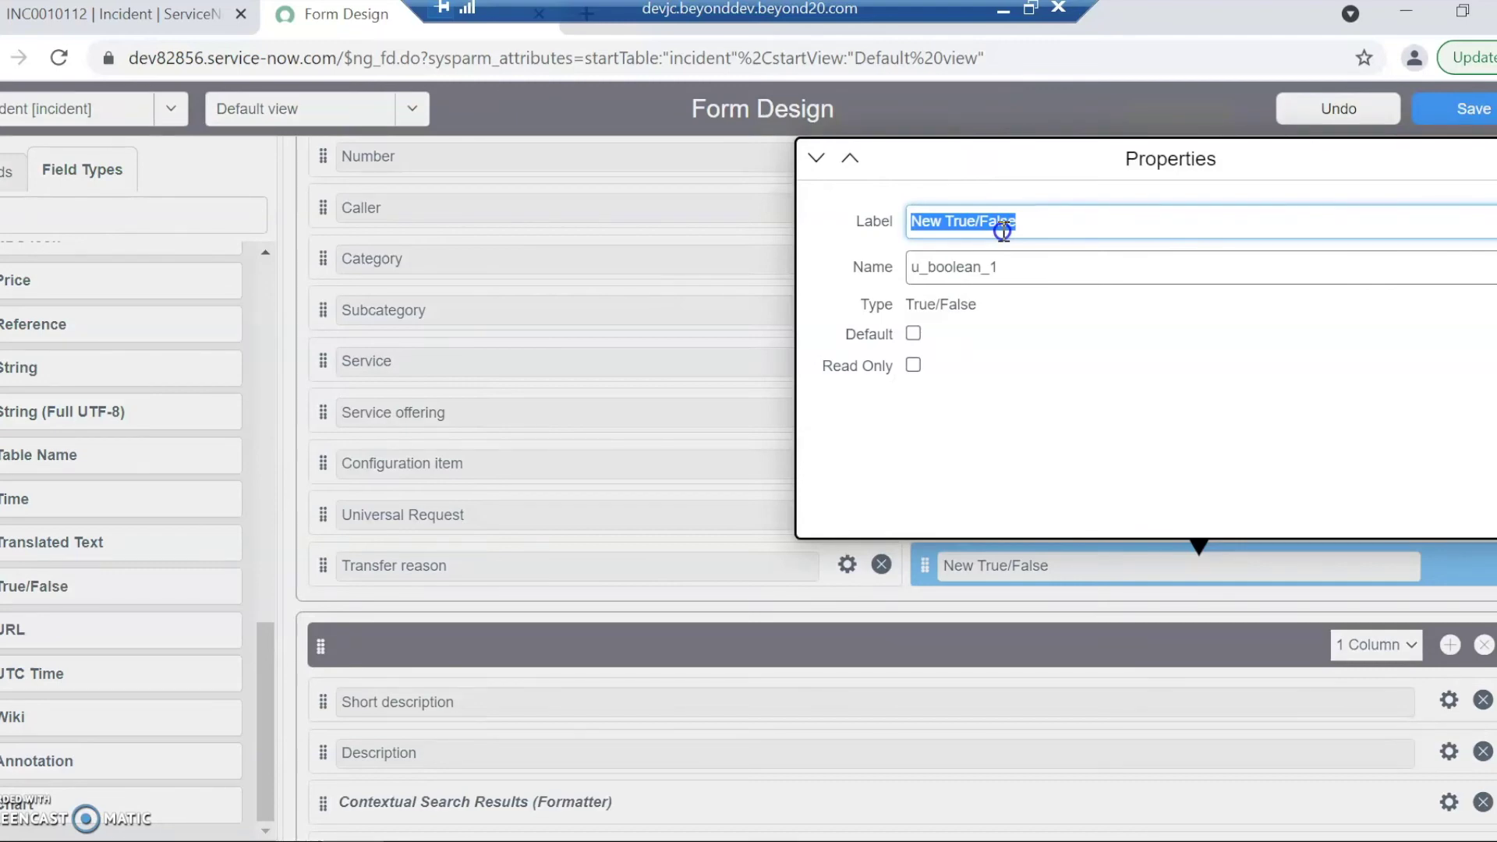
pyautogui.write('S')
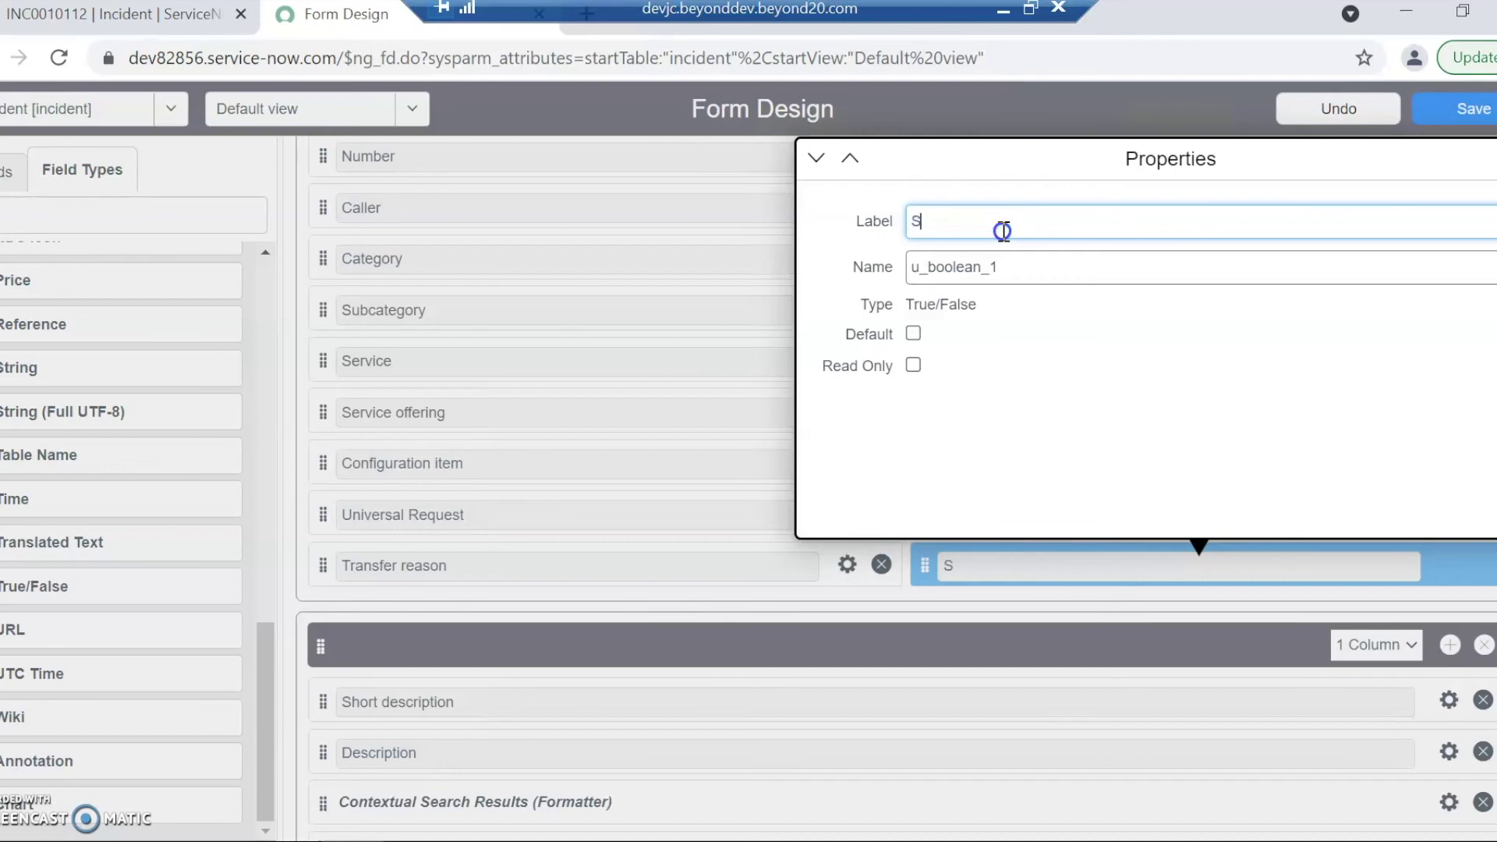
pyautogui.write('erviceNow')
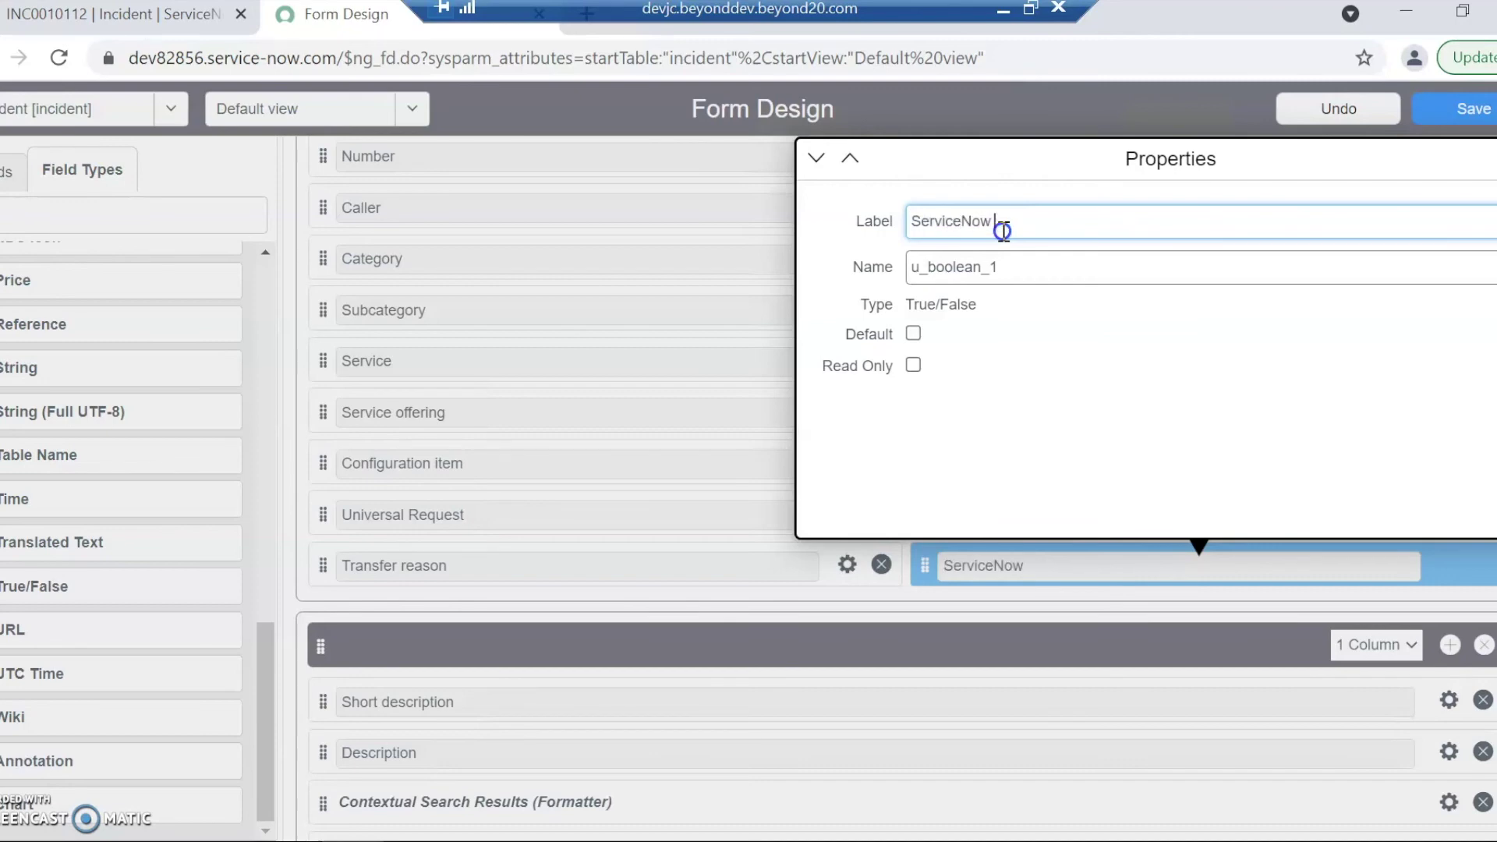
pyautogui.write(' True/FaLSE')
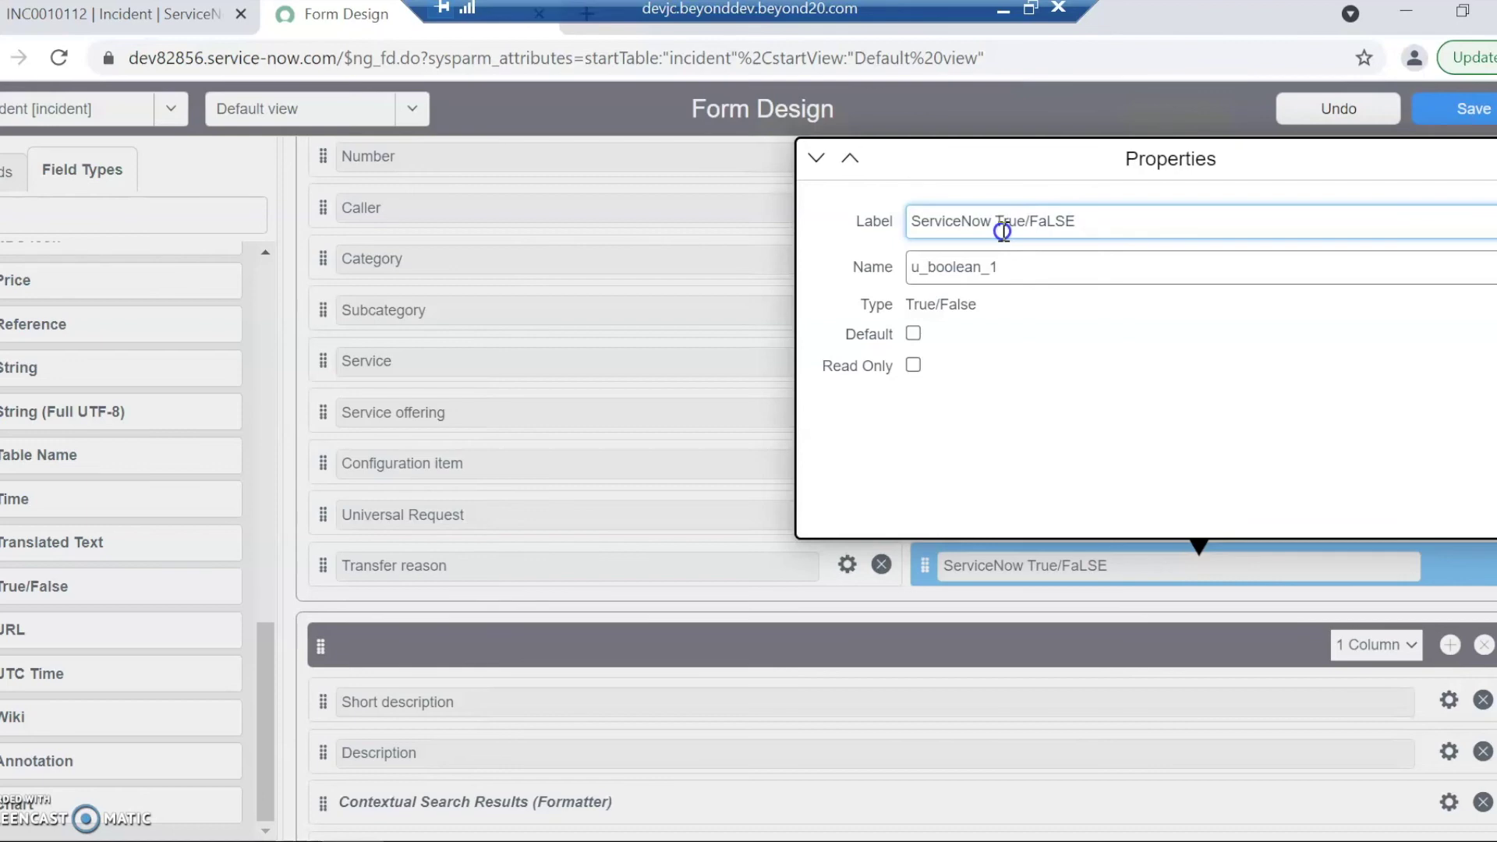
pyautogui.press('BackSpace')
pyautogui.press('BackSpace')
pyautogui.press('BackSpace')
pyautogui.write('lse')
pyautogui.click(1456, 115)
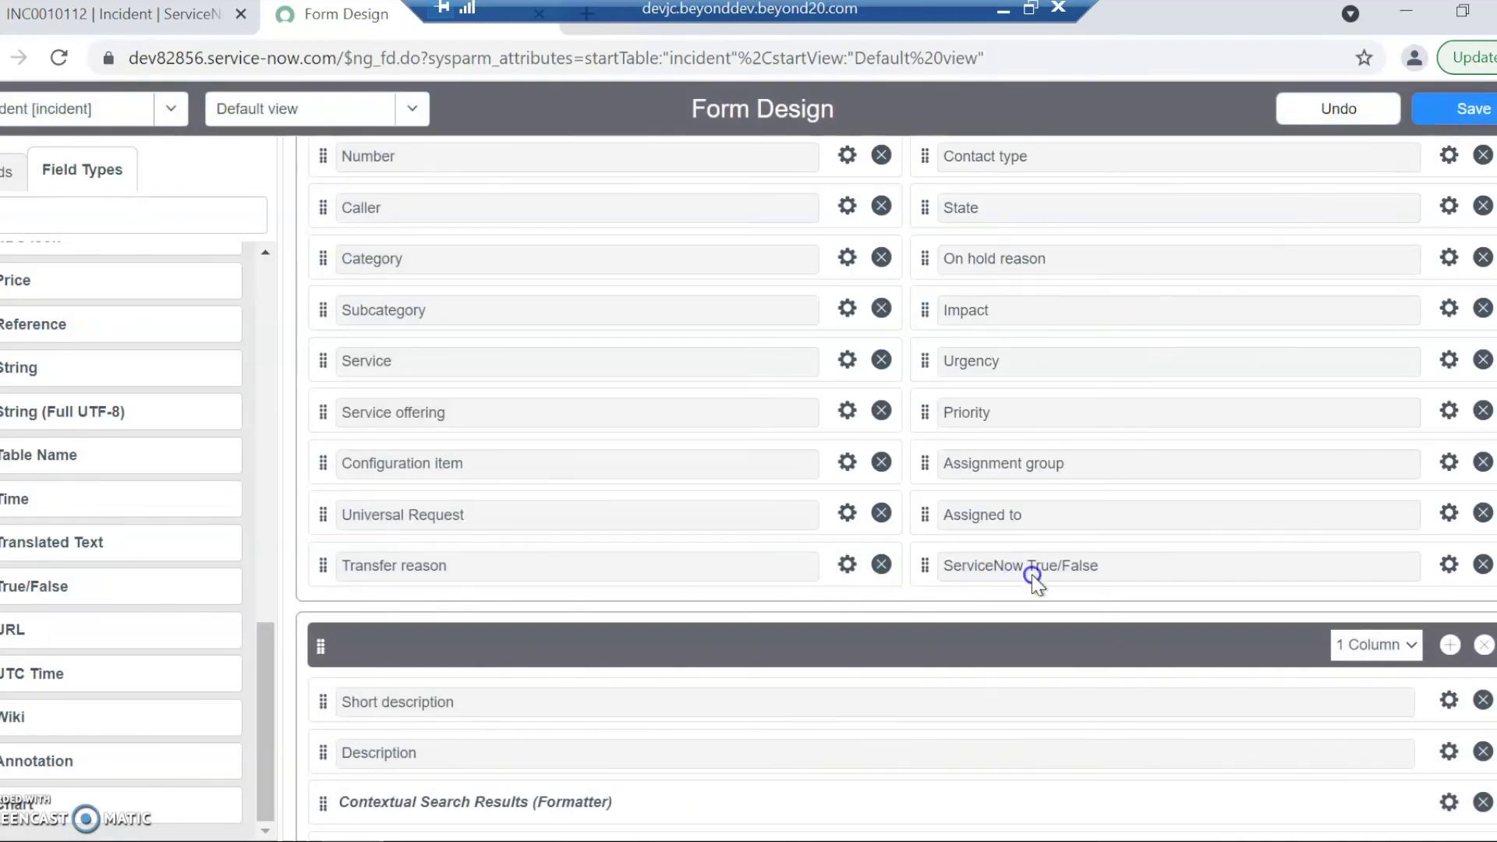
pyautogui.click(1060, 560)
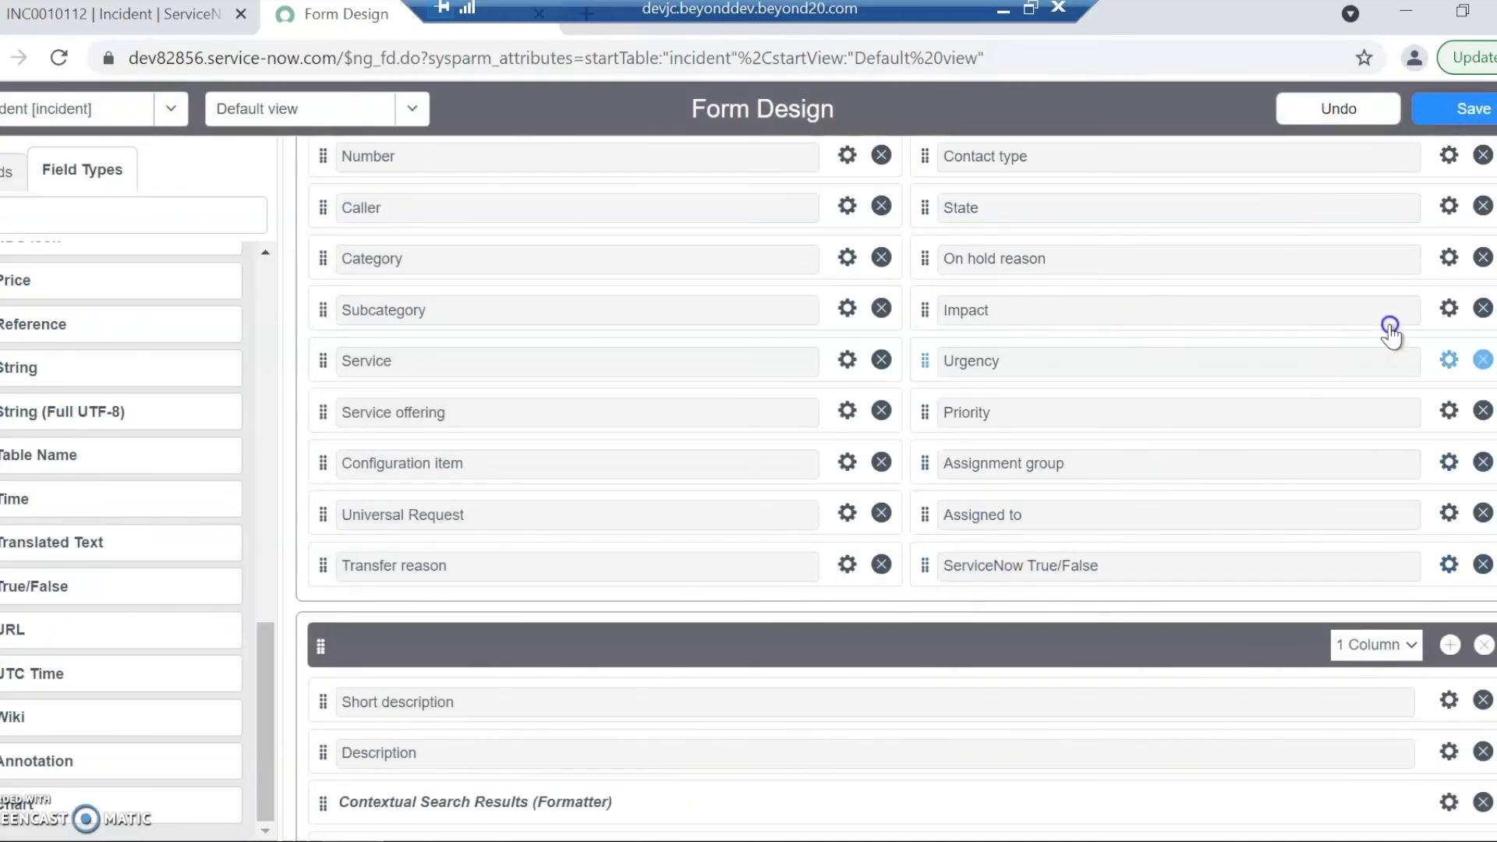
pyautogui.click(1463, 109)
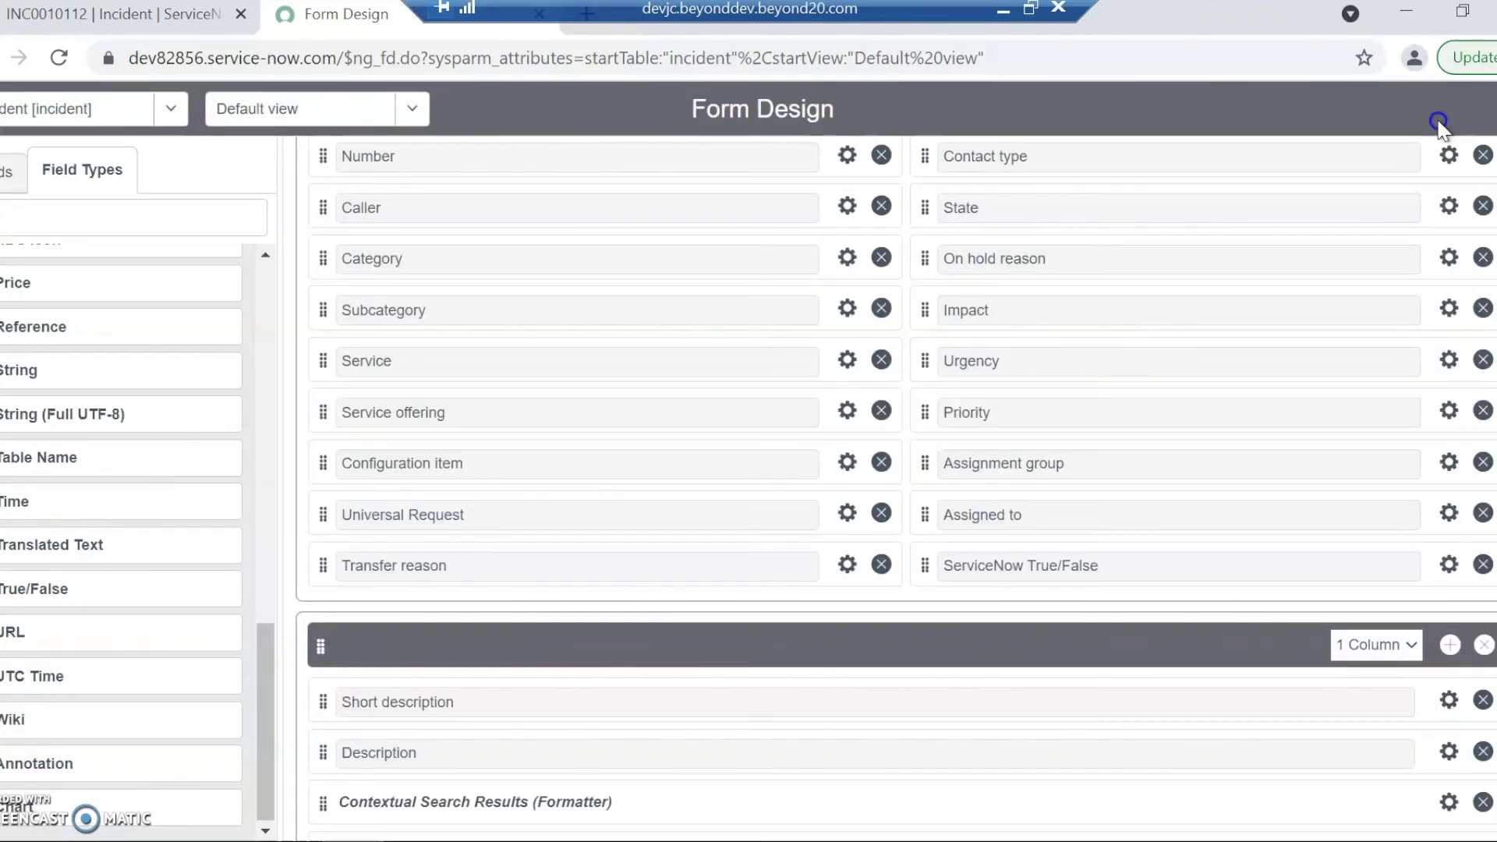
# Reload the open incident record's form and enable its ServiceNow True/False checkbox.
pyautogui.click(179, 17)
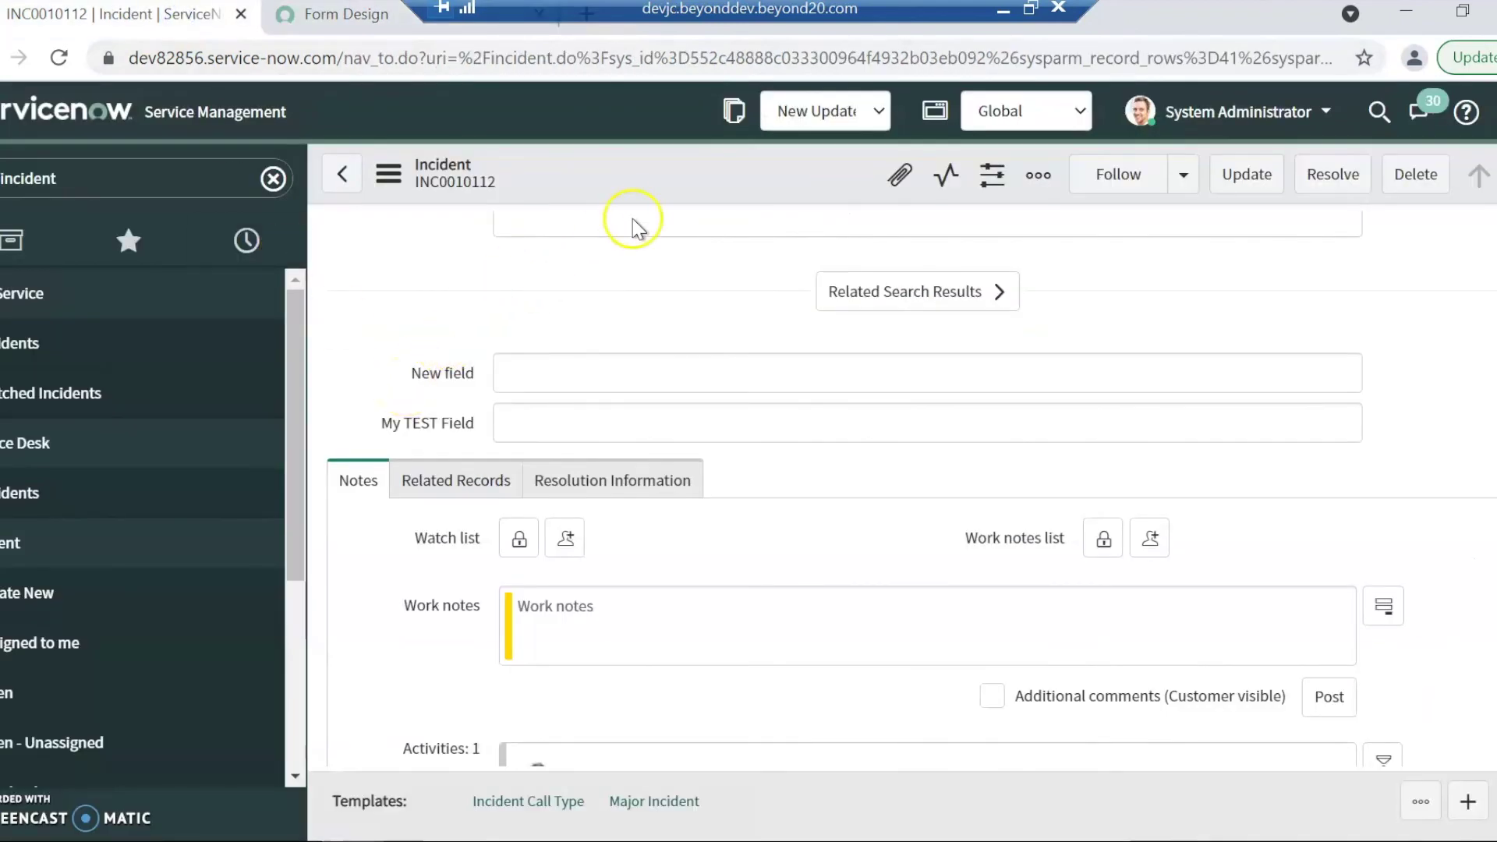
pyautogui.rightClick(691, 178)
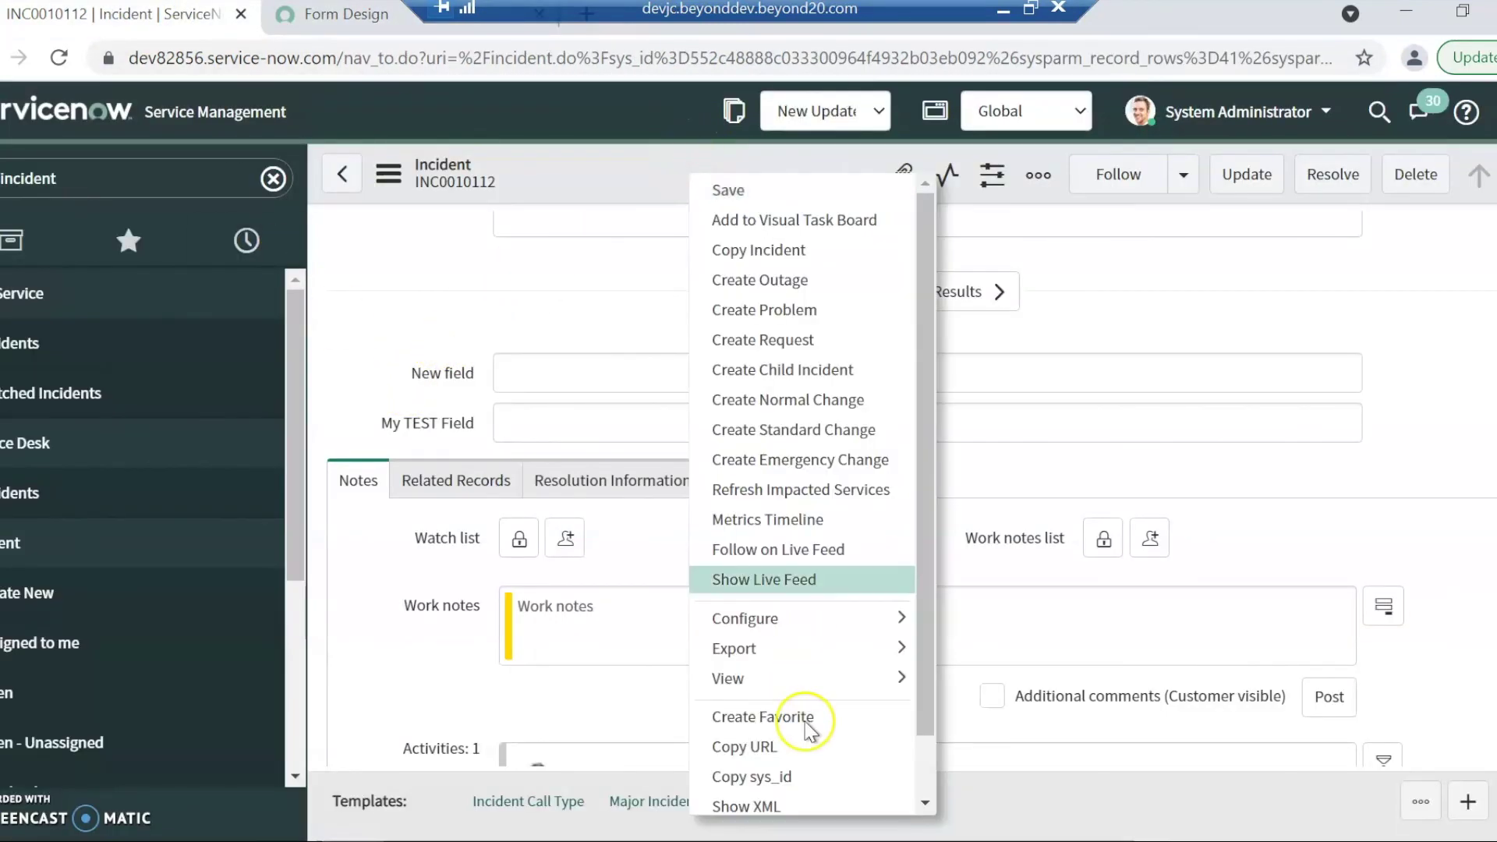
pyautogui.scroll(-1, 811, 733)
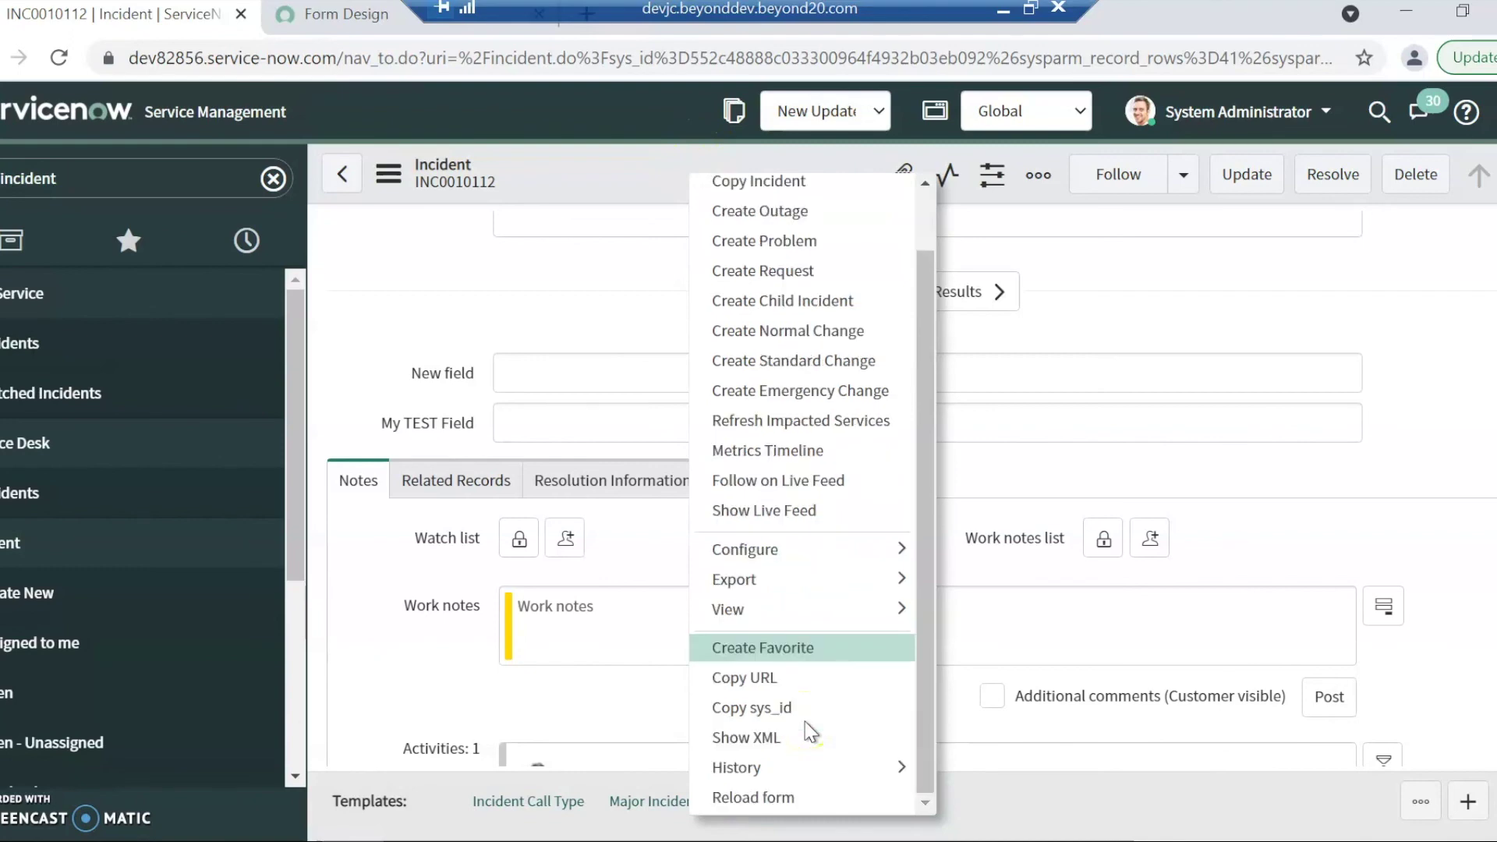
pyautogui.click(771, 794)
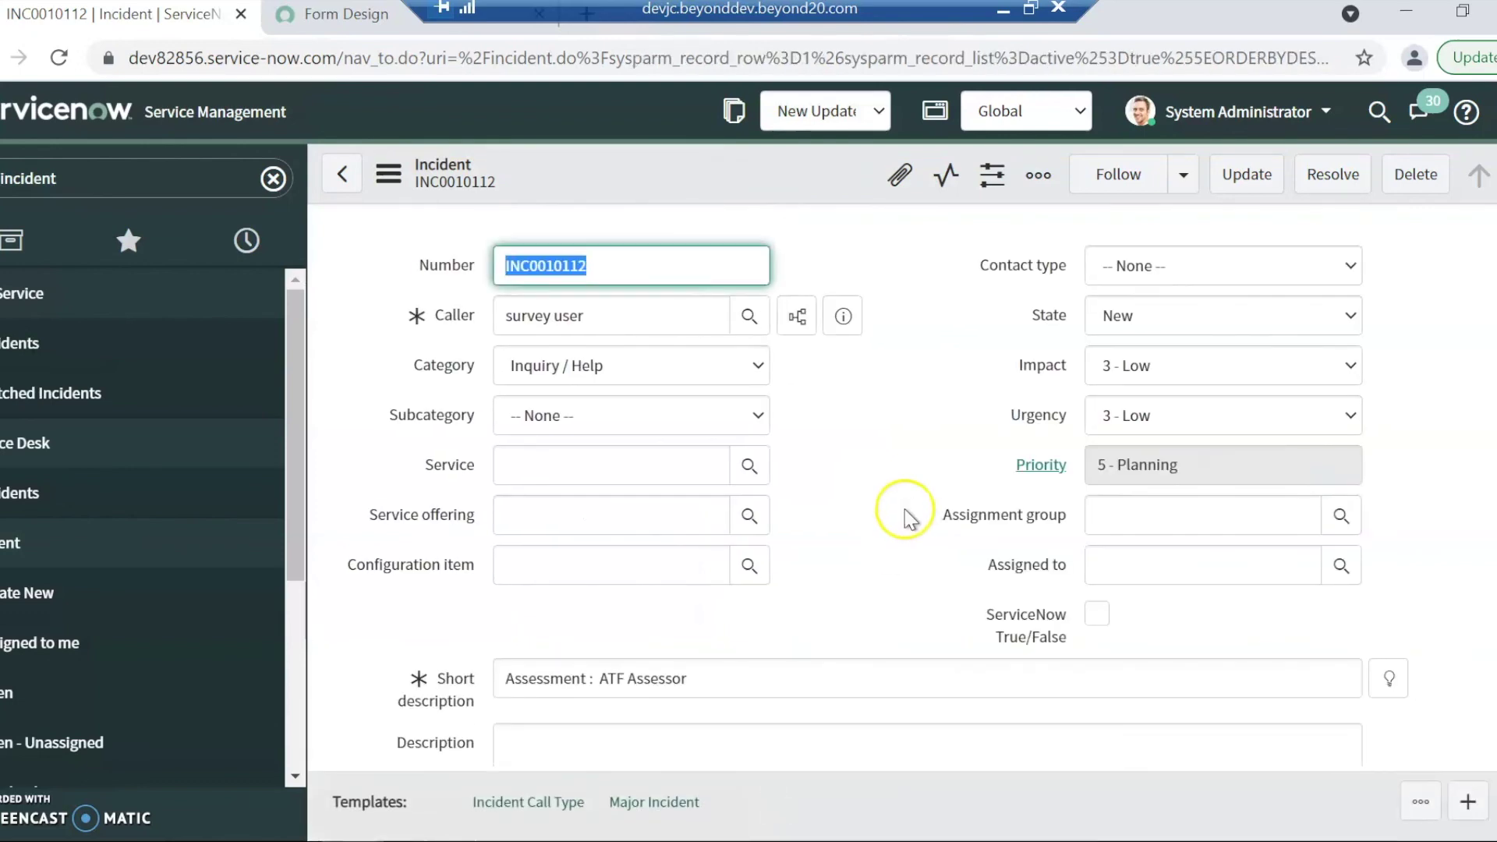
pyautogui.click(1100, 618)
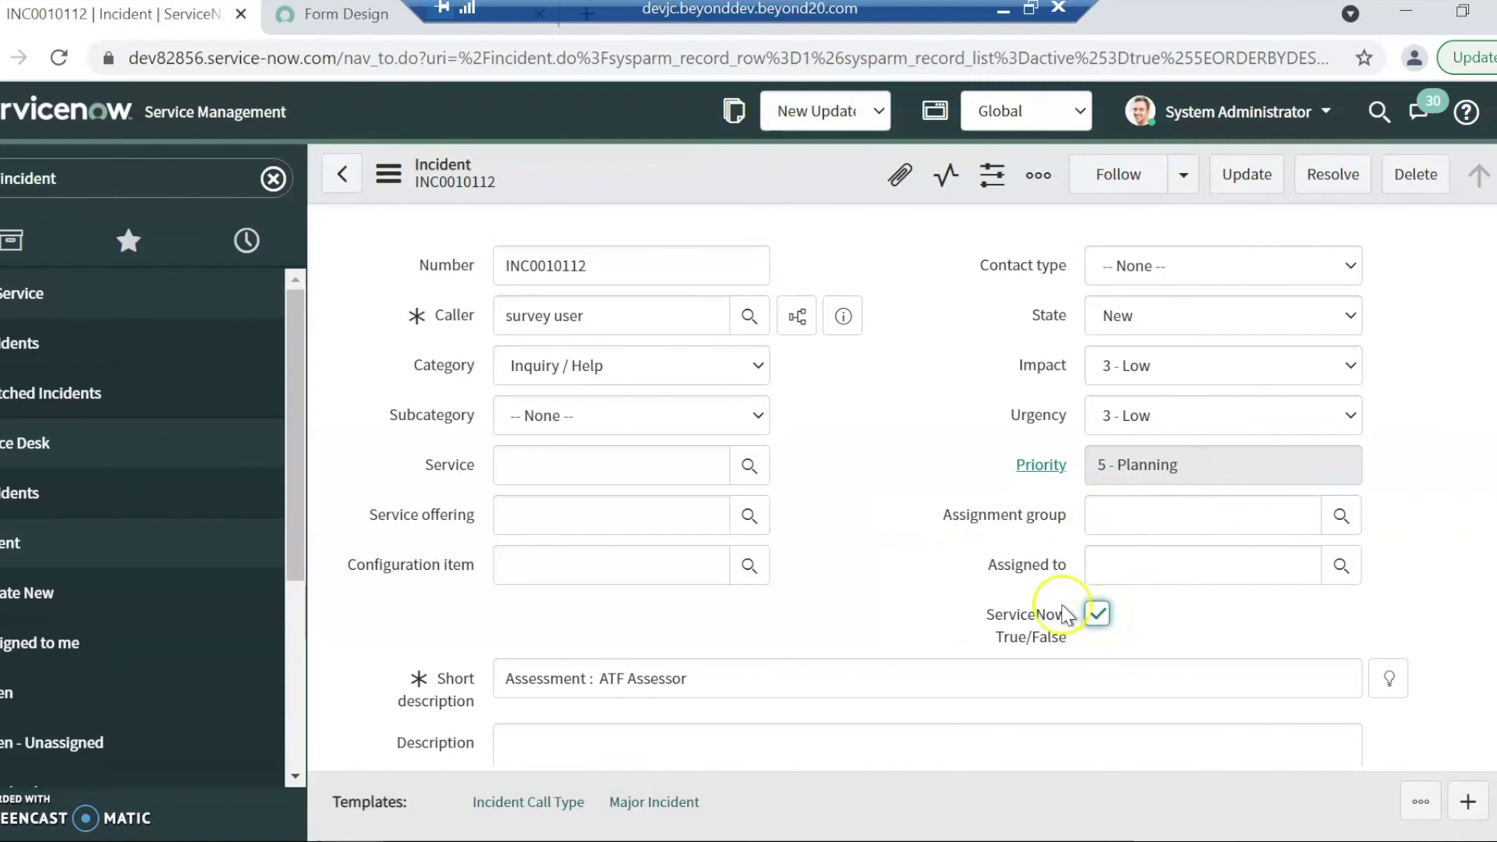